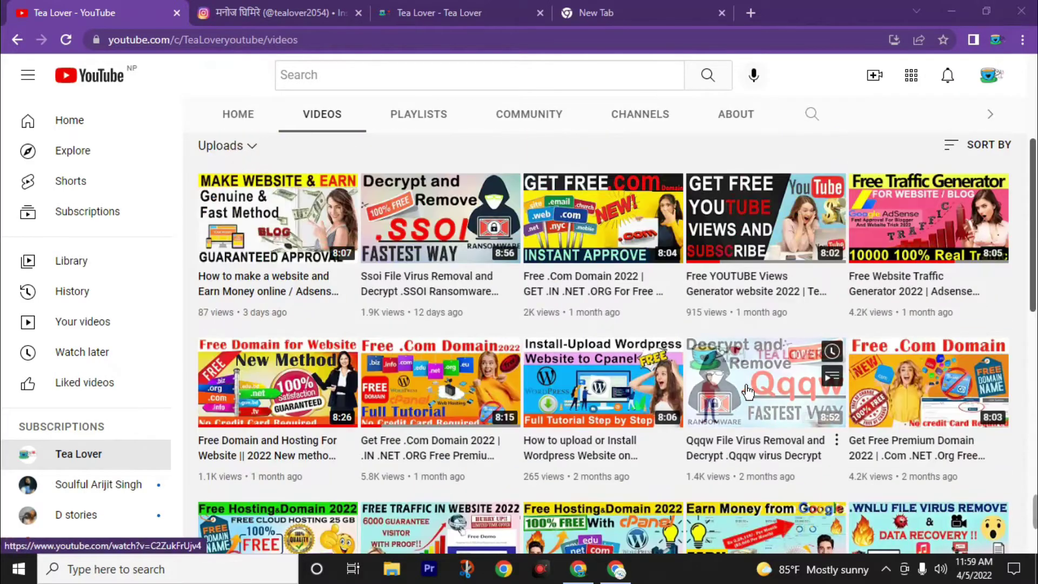
Look through the Tea Lover channel's uploads, then switch to the open New Tab page.
scroll(520, 335, "down", 1)
scroll(521, 336, "down", 1)
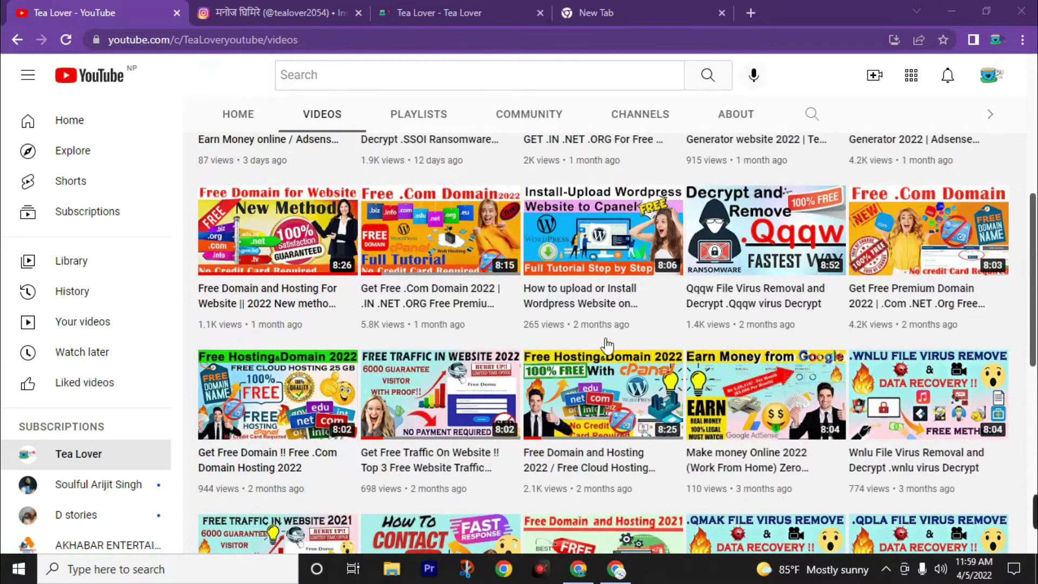
scroll(689, 287, "up", 5)
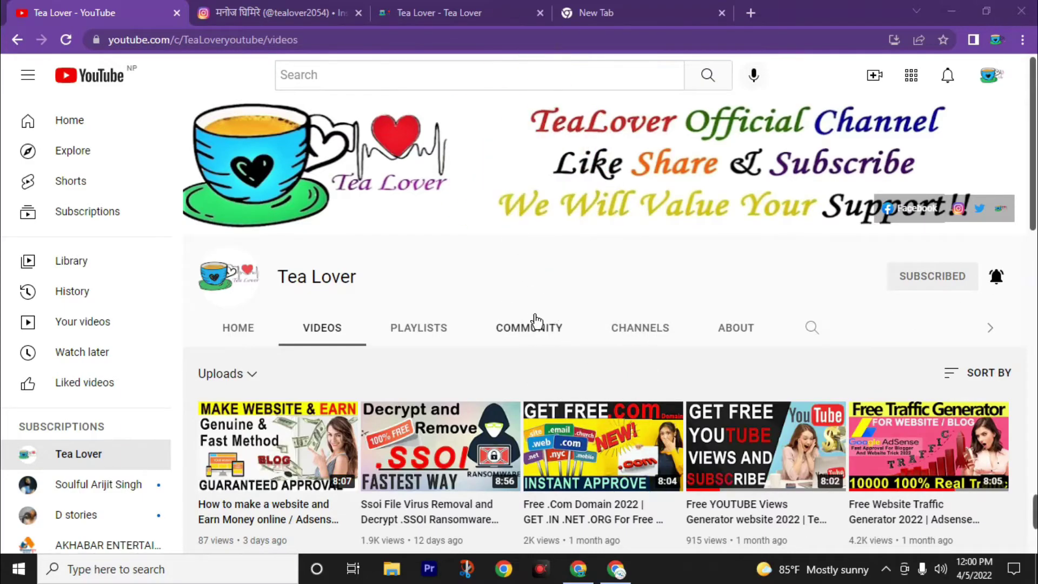
key("ctrl+4")
Go to x10hosting.com in the new tab.
left_click(315, 40)
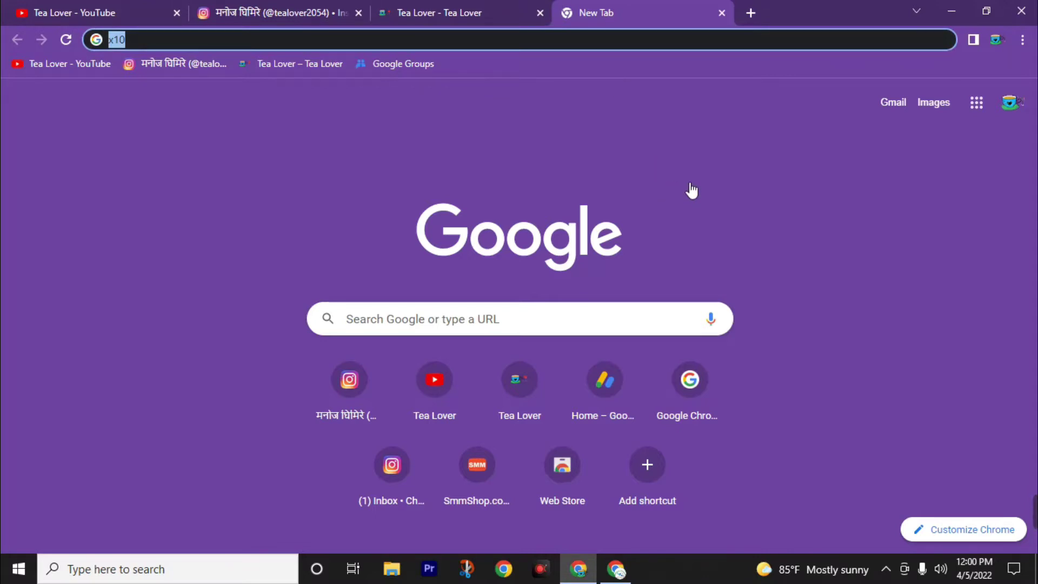
type("x10")
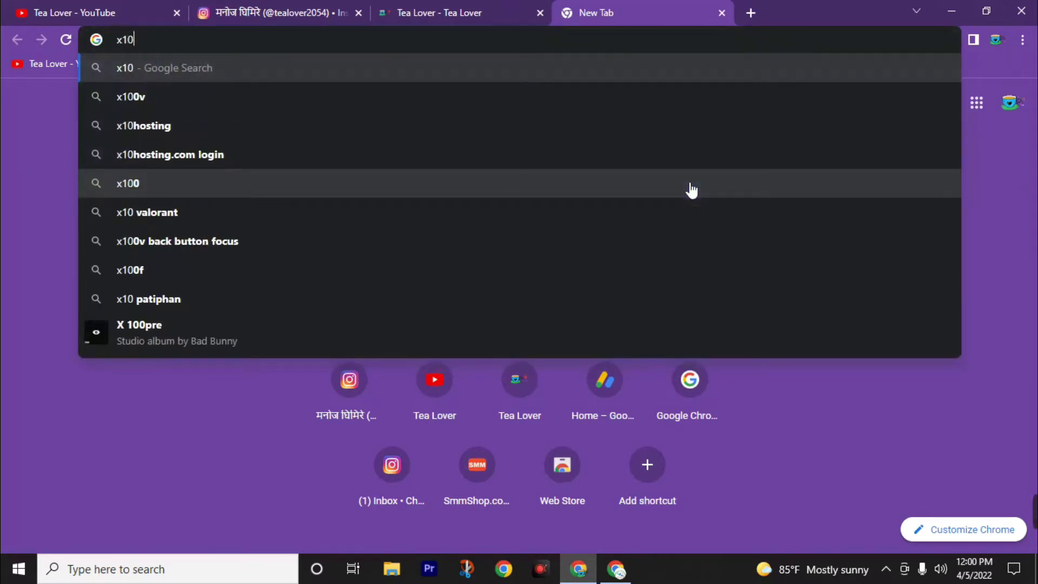
type("hosting.com")
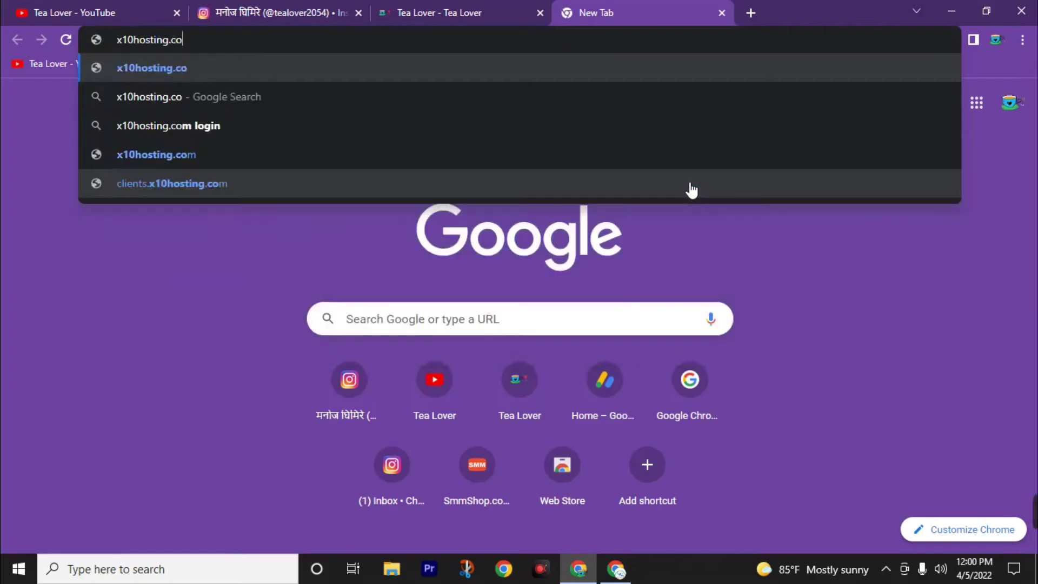
key("Return")
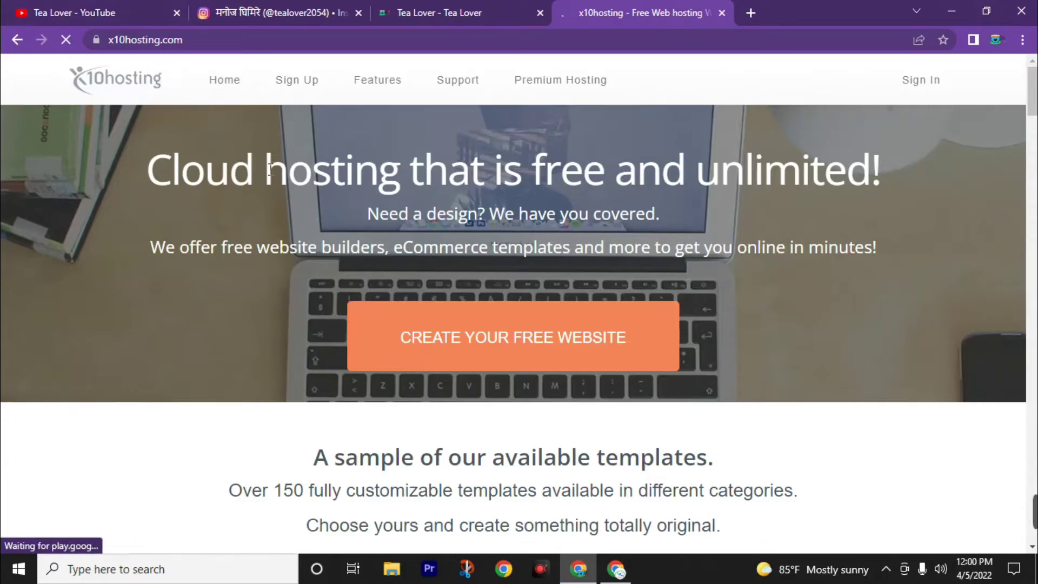
scroll(402, 412, "down", 4)
scroll(400, 416, "up", 4)
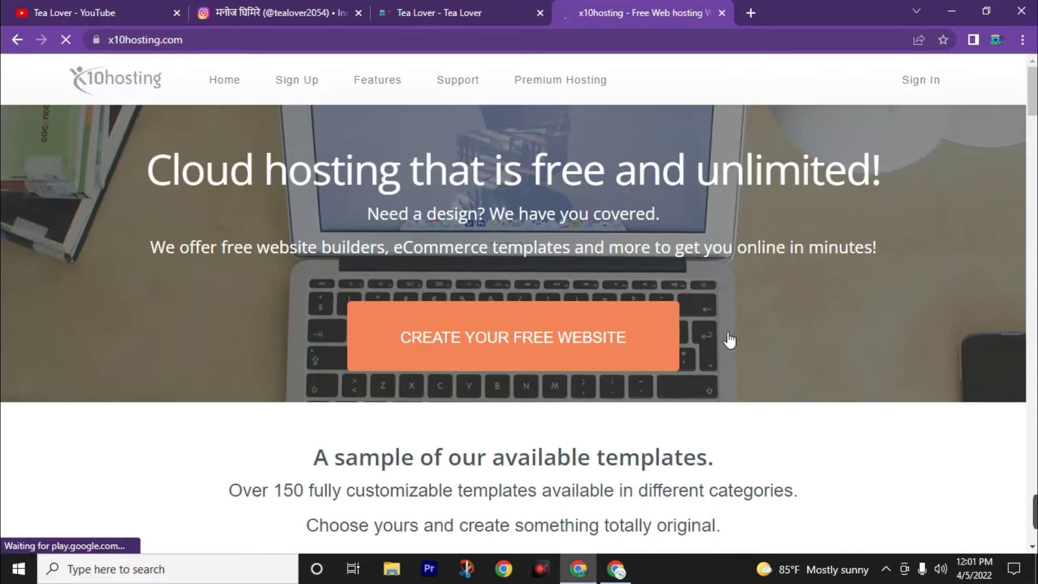
scroll(271, 265, "down", 4)
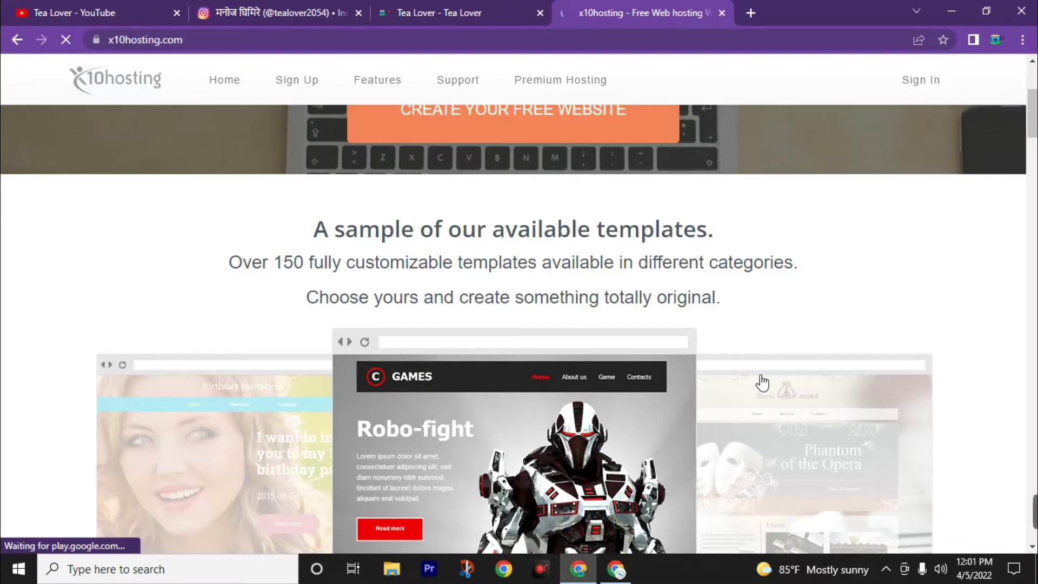
scroll(735, 421, "down", 9)
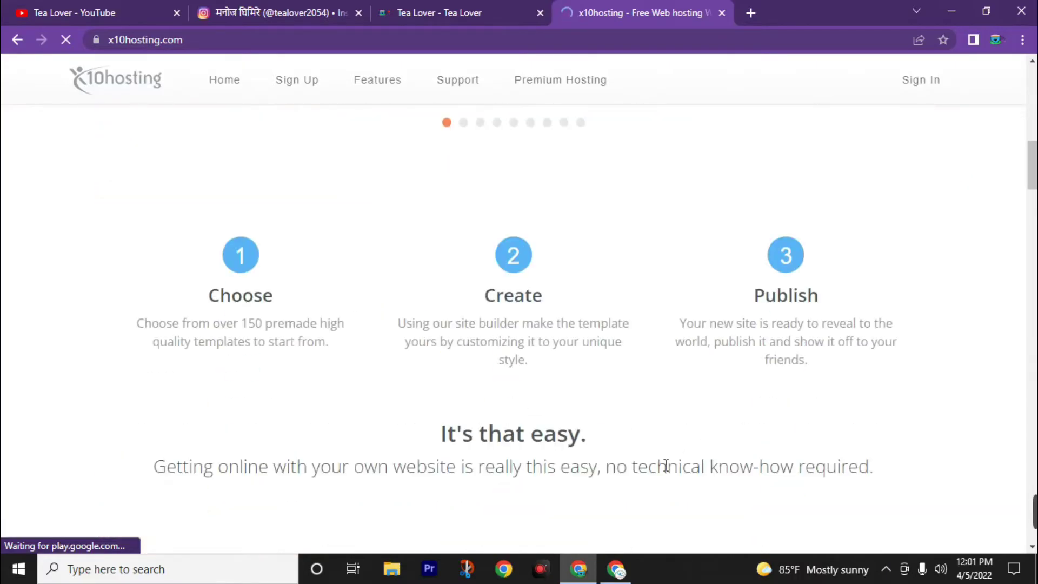
scroll(666, 466, "up", 13)
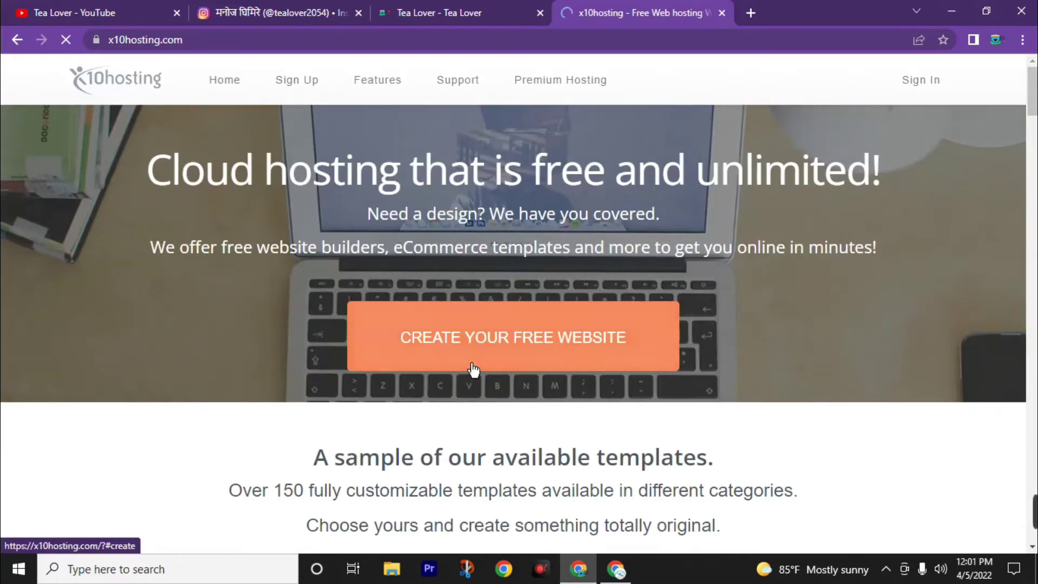
Start the free website sign-up on the x10 Free plan and fill the e-mail from a saved suggestion.
left_click(504, 350)
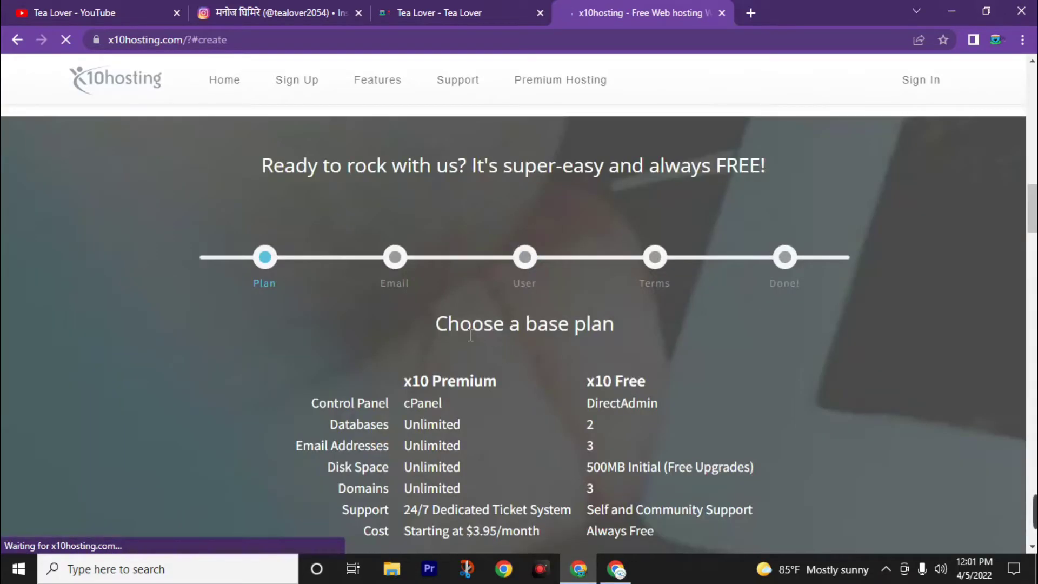
scroll(615, 152, "down", 4)
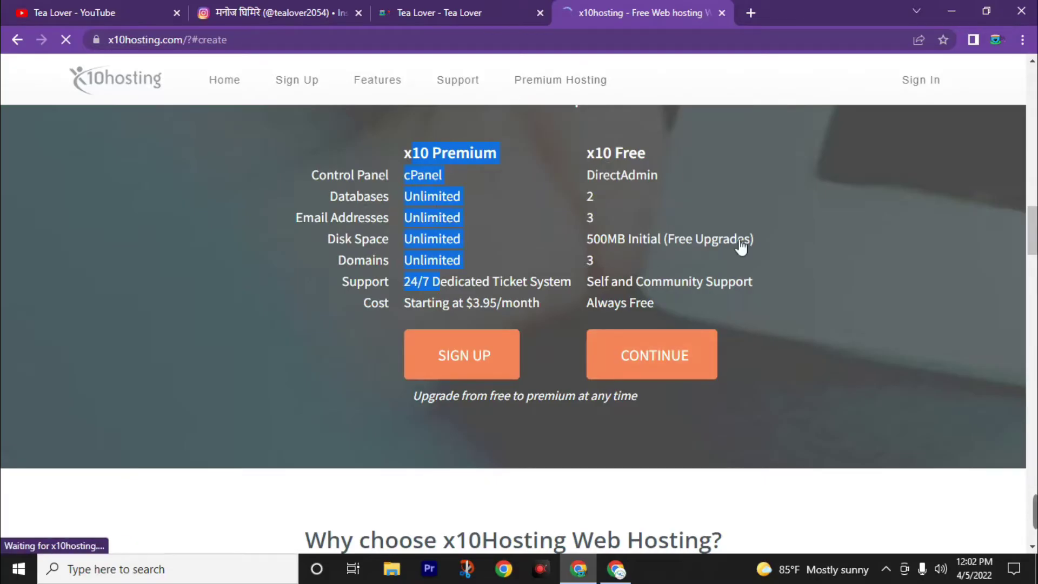
left_click(647, 360)
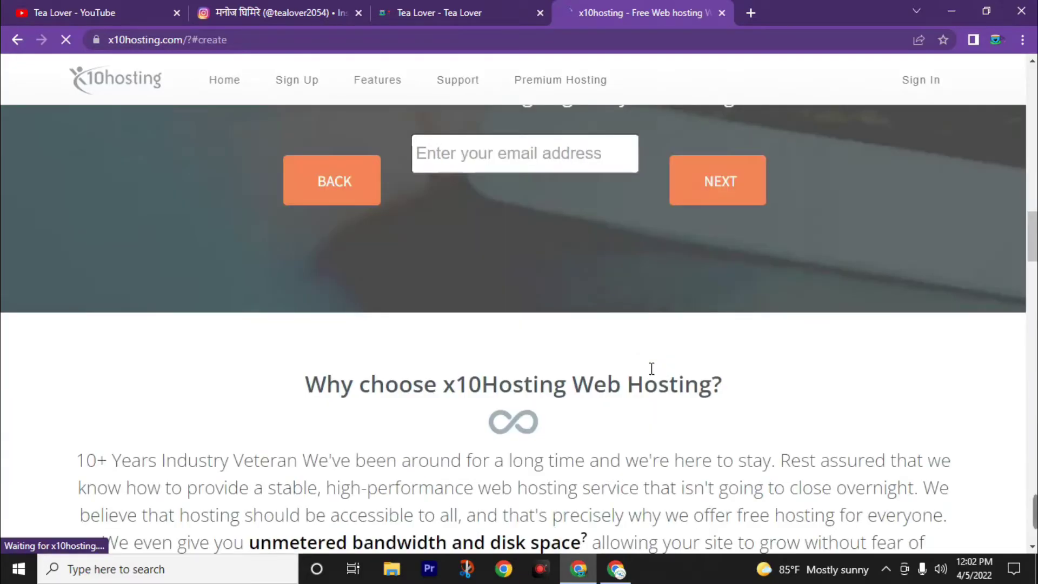
left_click(502, 157)
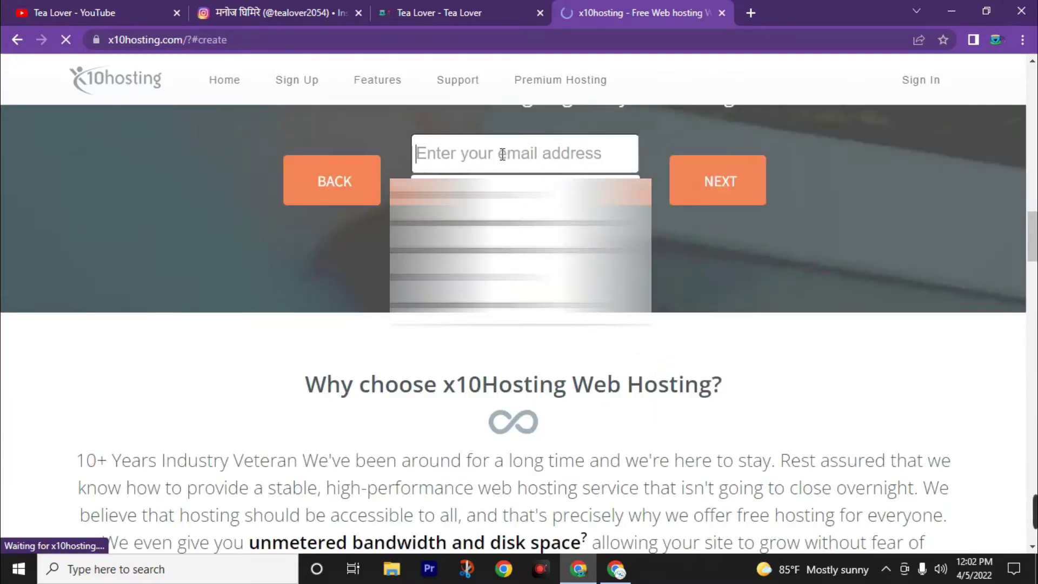
left_click(519, 192)
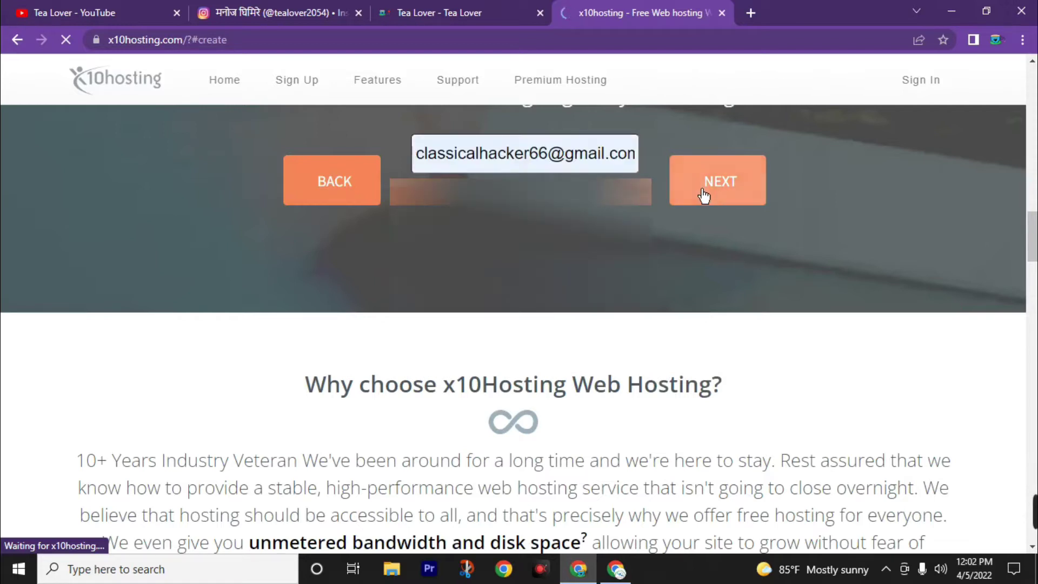
Submit the e-mail, then enter a username and a password containing a special character.
left_click(718, 190)
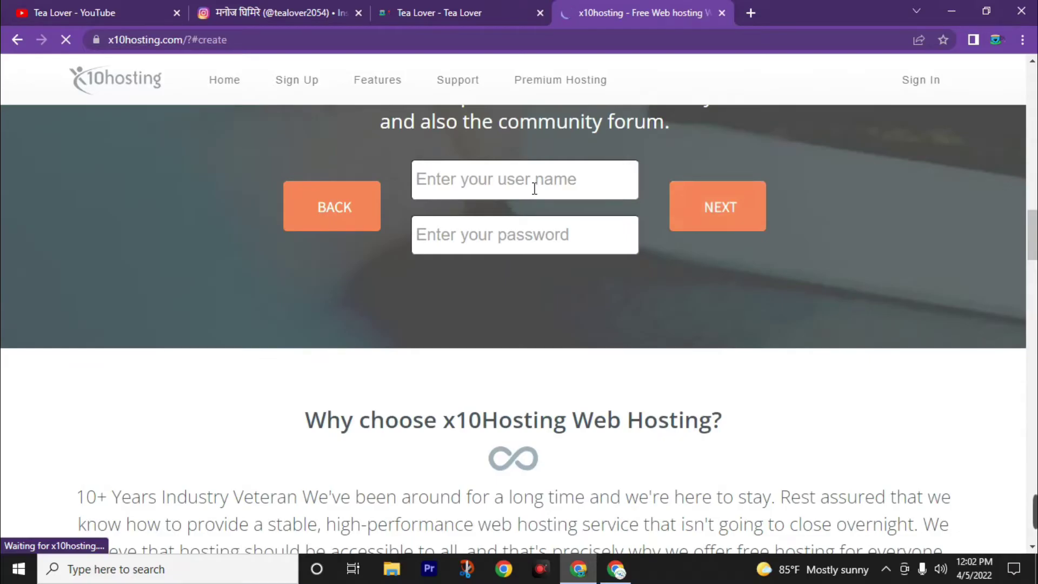
left_click(534, 187)
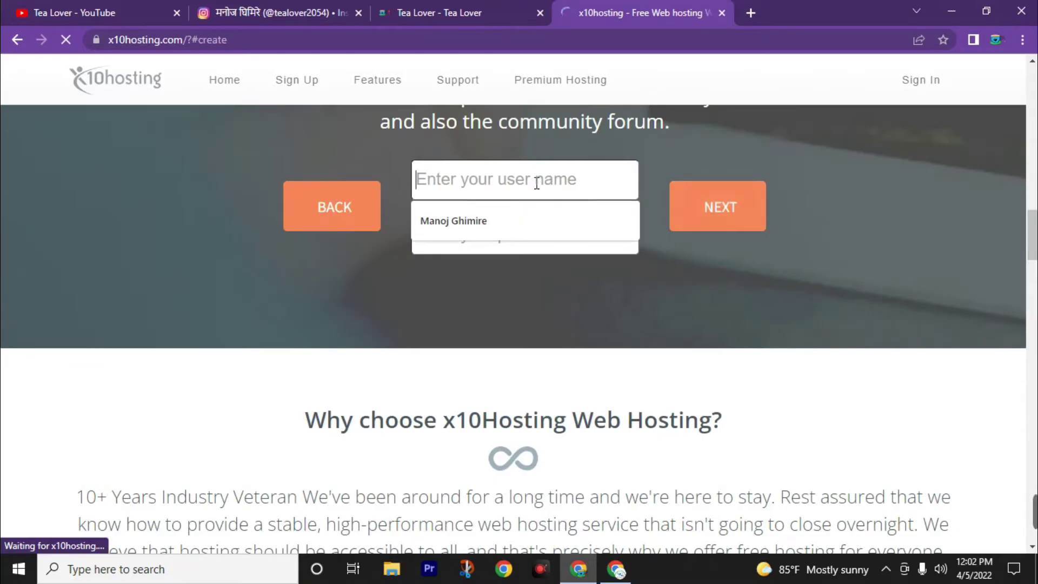
type("m")
key("BackSpace")
type("tealover")
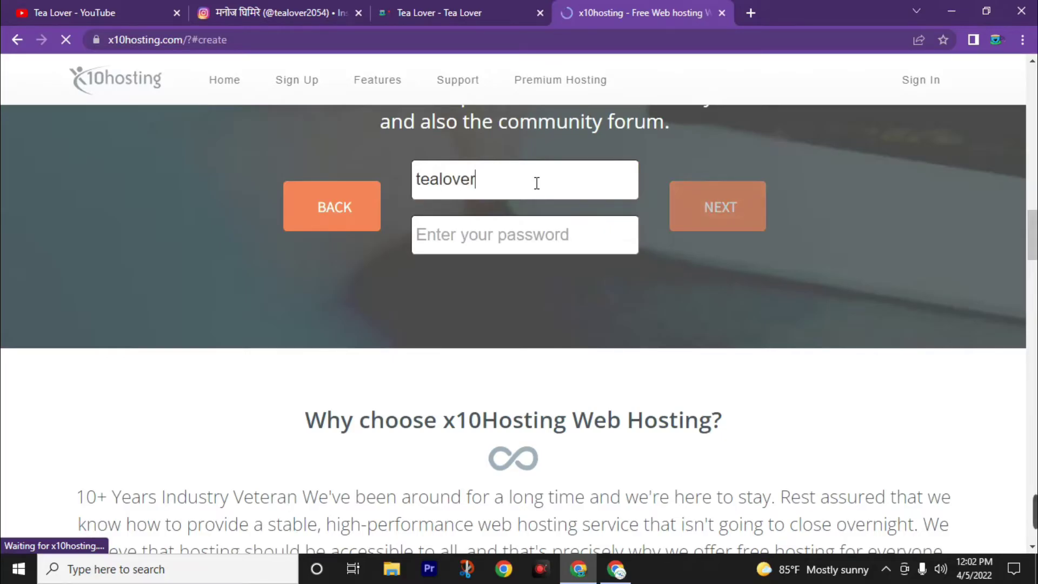
key("Tab")
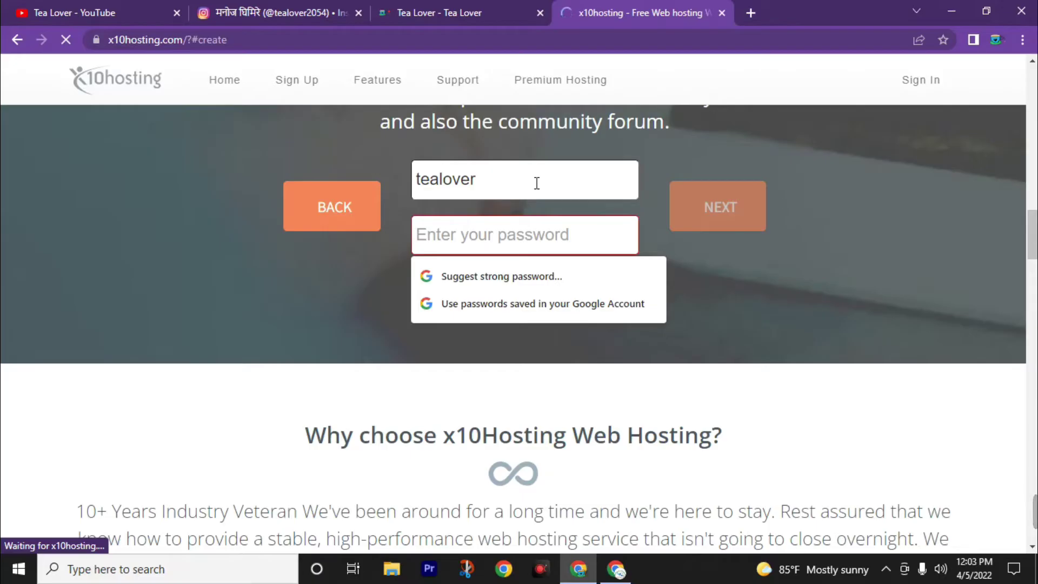
type("t")
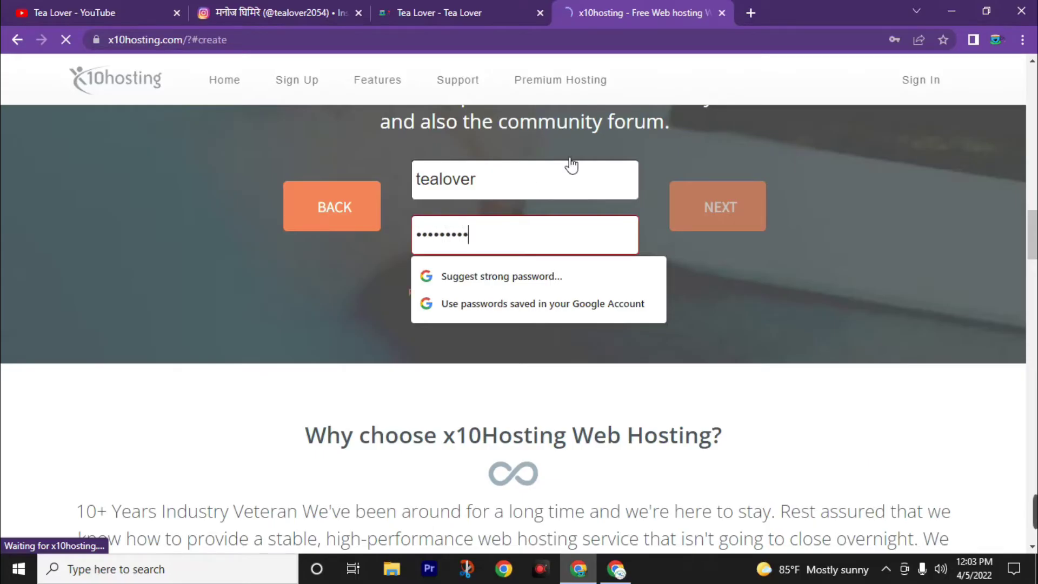
left_click(697, 269)
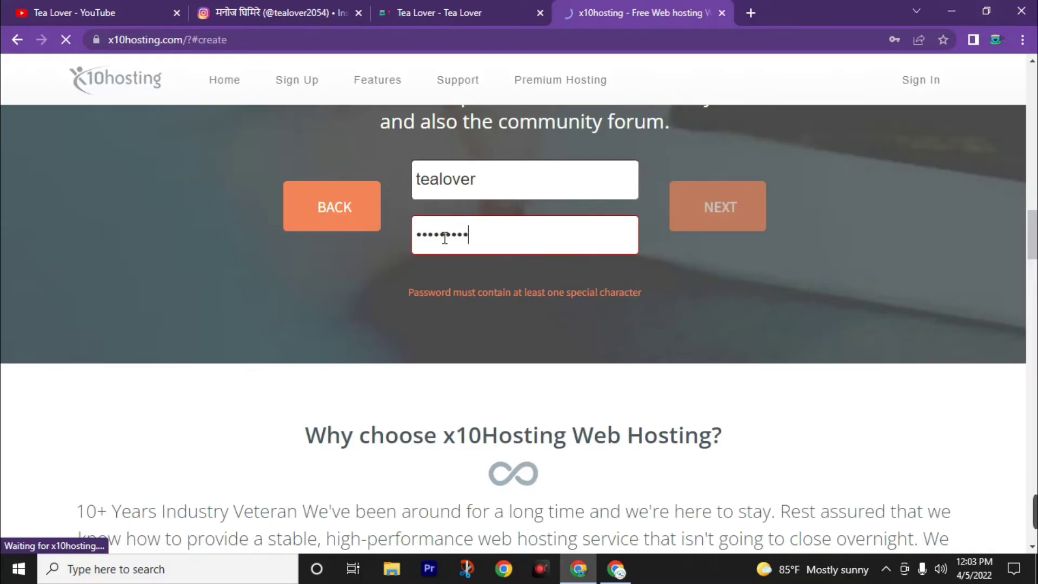
type("@")
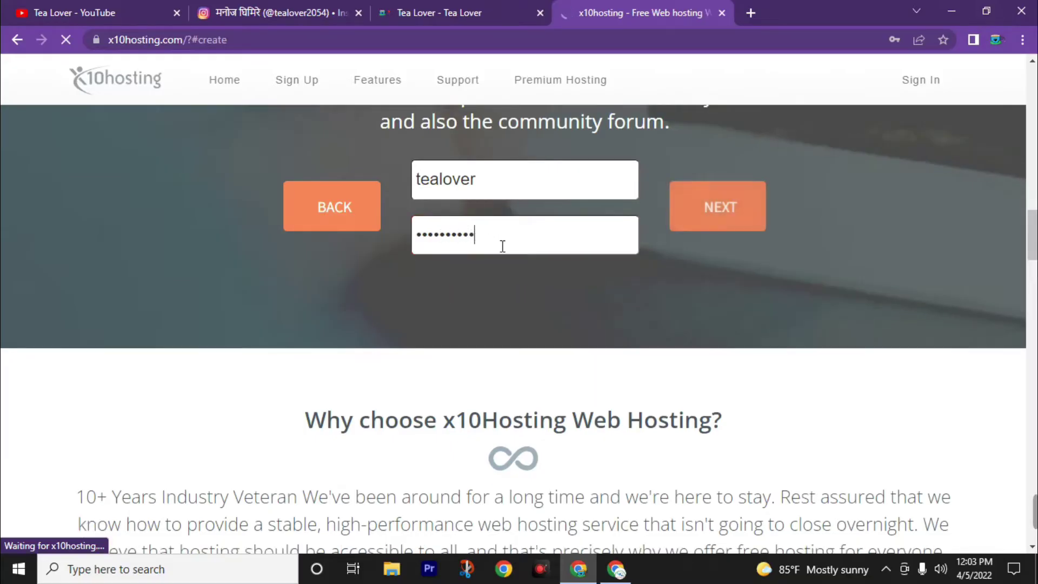
left_click(724, 220)
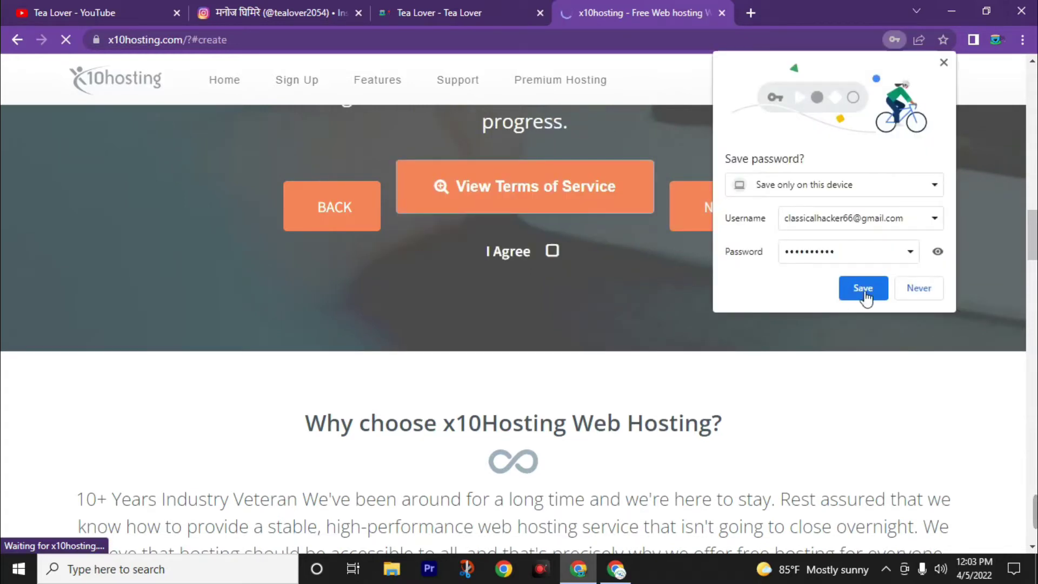
Decline Chrome's offer to save the password and read through the full Terms of Service.
left_click(914, 288)
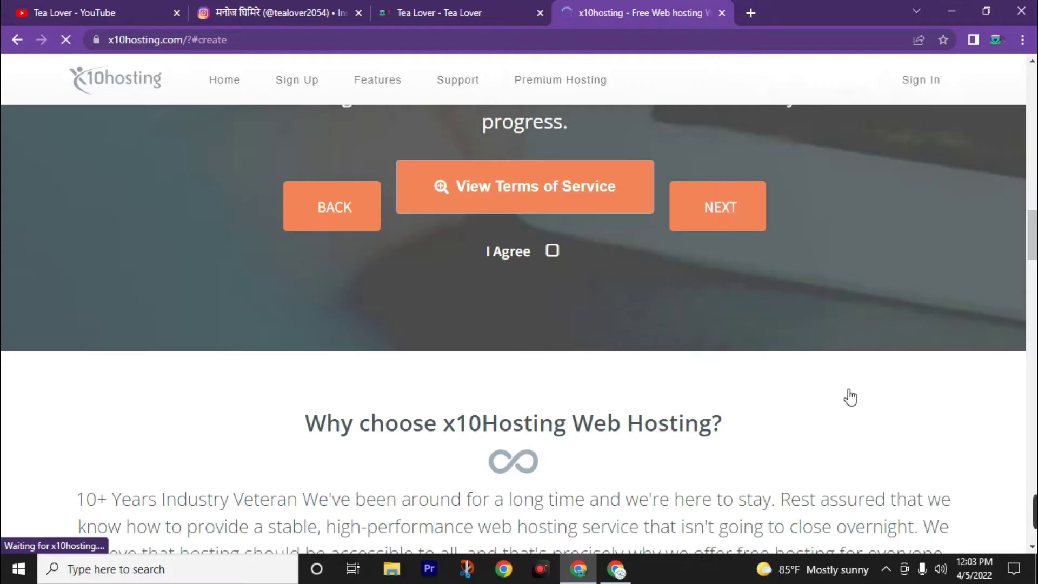
scroll(641, 473, "up", 4)
scroll(673, 464, "down", 3)
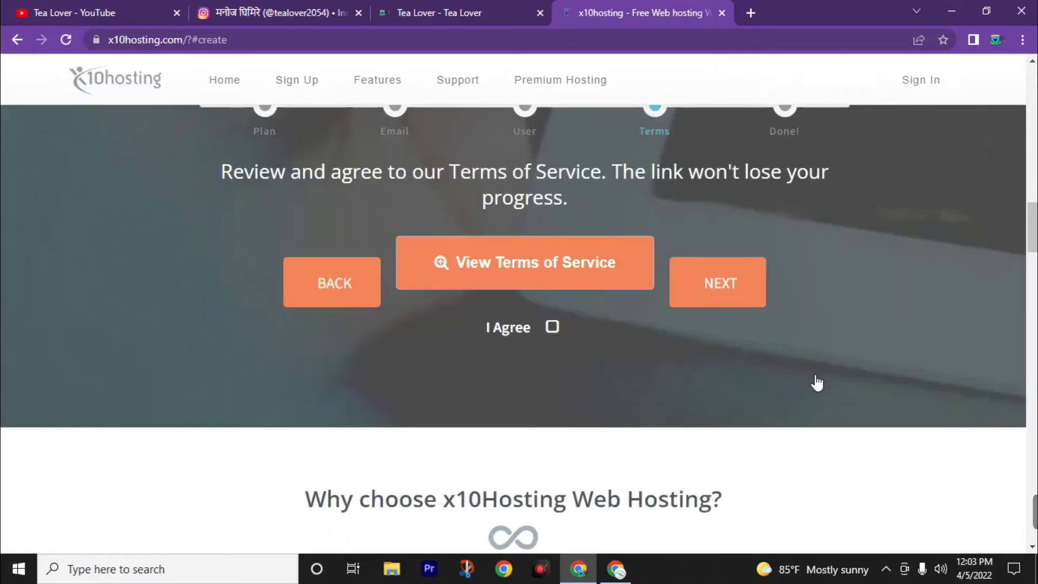
left_click(499, 273)
scroll(614, 324, "down", 10)
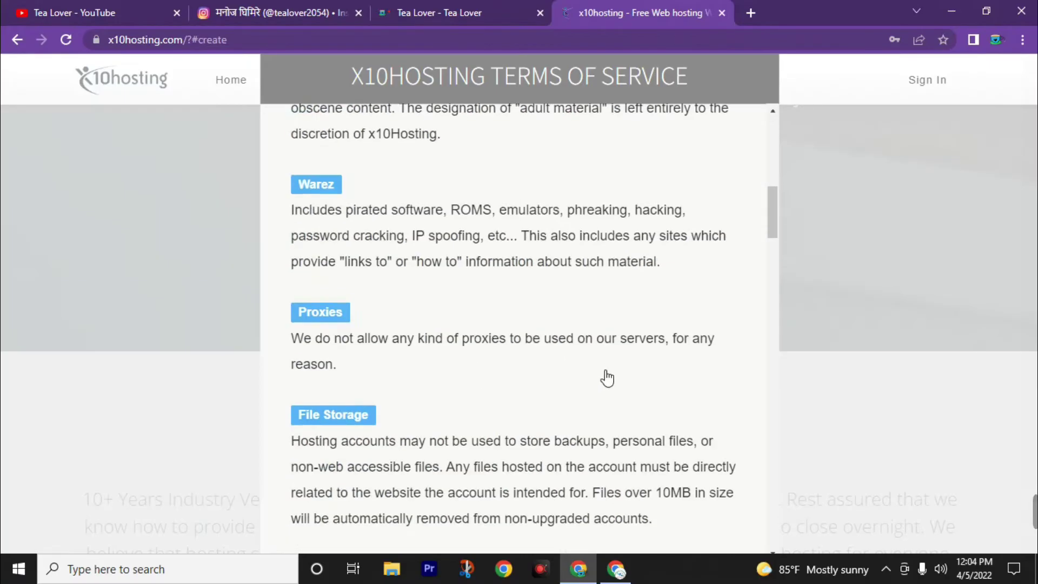
scroll(600, 406, "down", 10)
left_click_drag(773, 292, 775, 536)
left_click(702, 536)
Agree to the Terms, pass the reCAPTCHA check and finish creating the account.
left_click(553, 252)
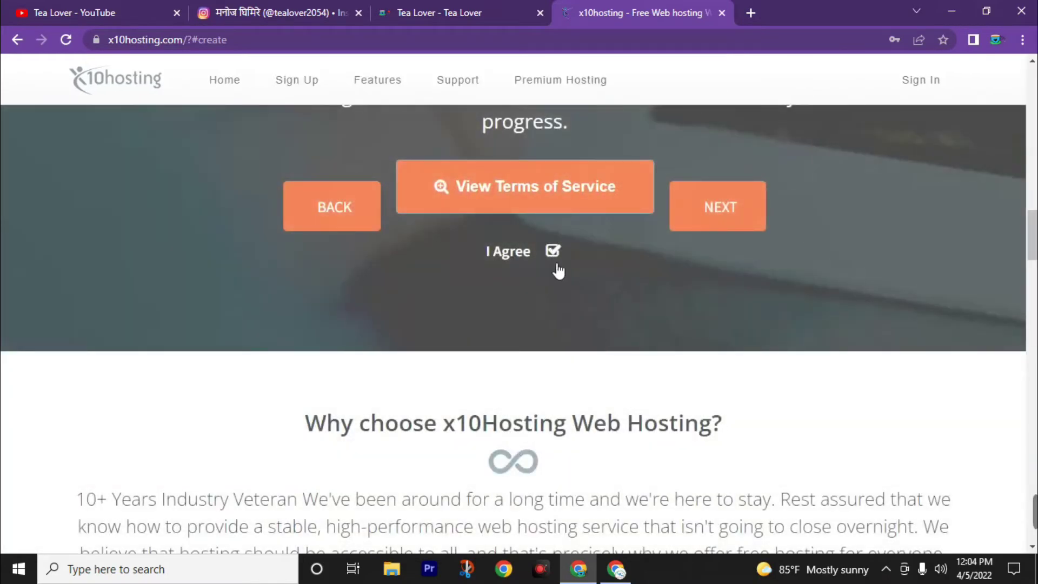
left_click(731, 220)
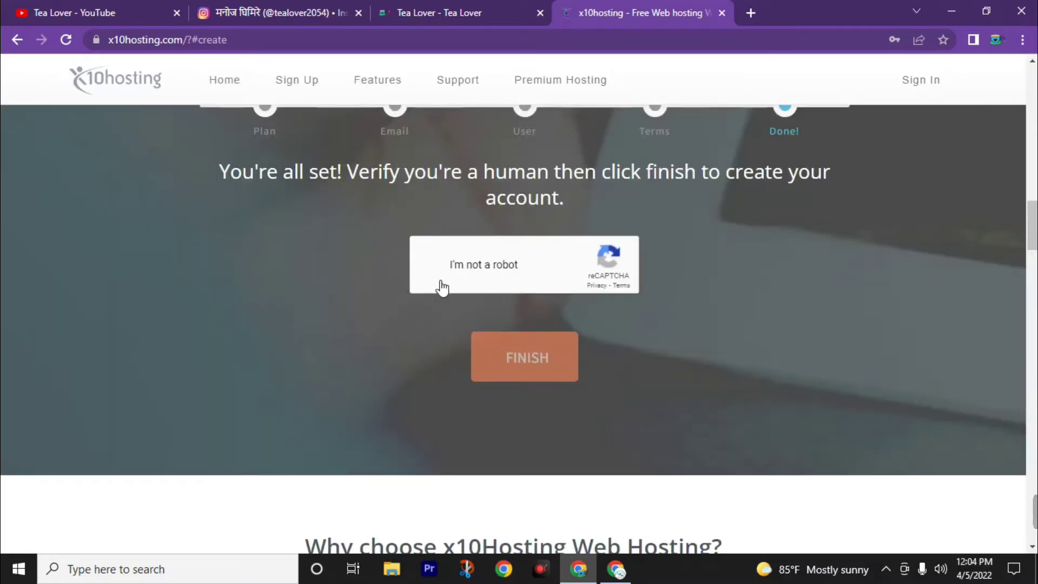
left_click(431, 265)
left_click(547, 359)
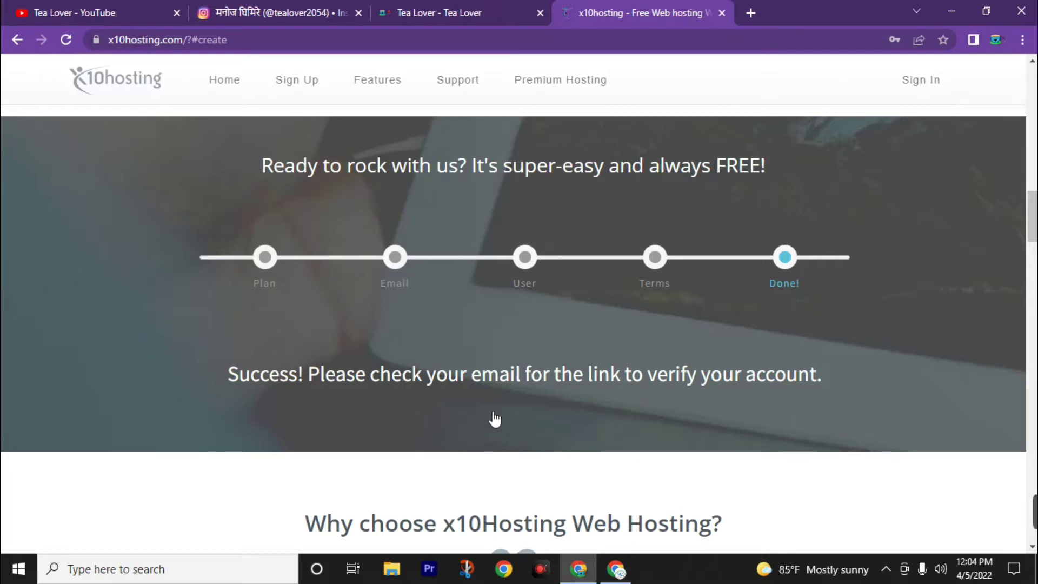
In Gmail, check the Spam folder for the verification email, then return to the Inbox.
left_click(620, 557)
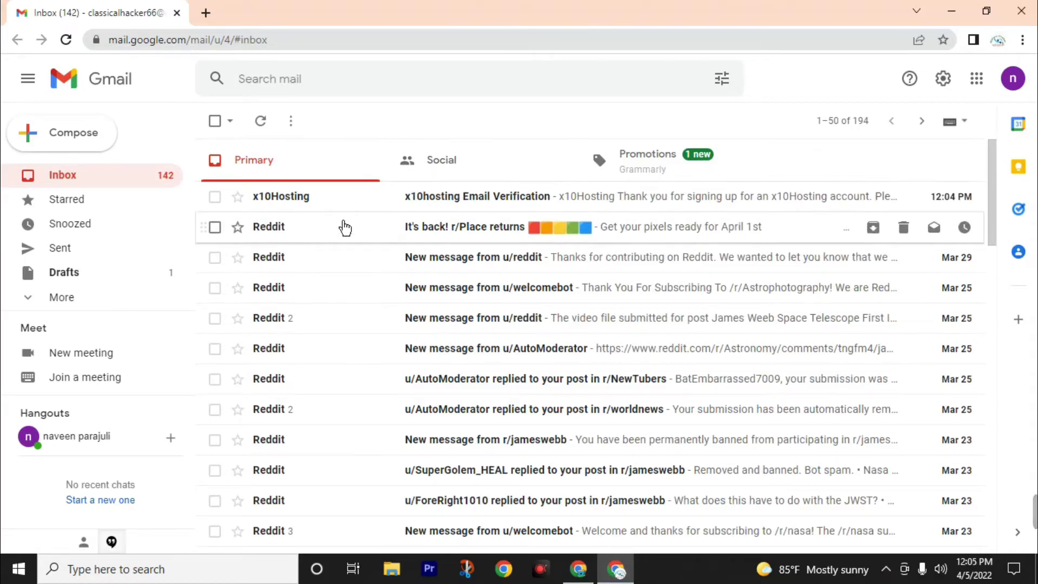
left_click(107, 298)
scroll(103, 286, "down", 3)
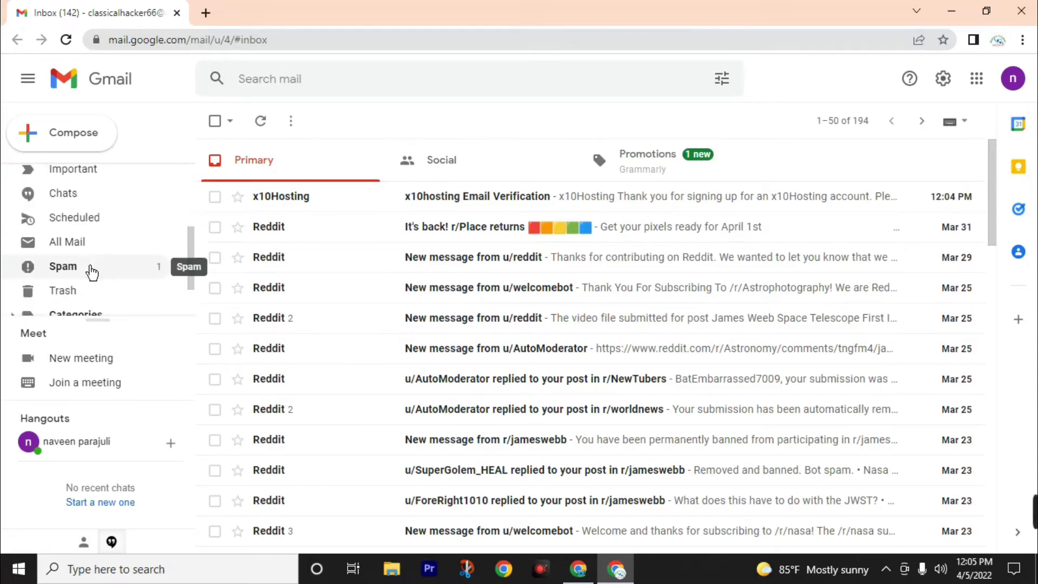
left_click(91, 272)
scroll(102, 275, "up", 3)
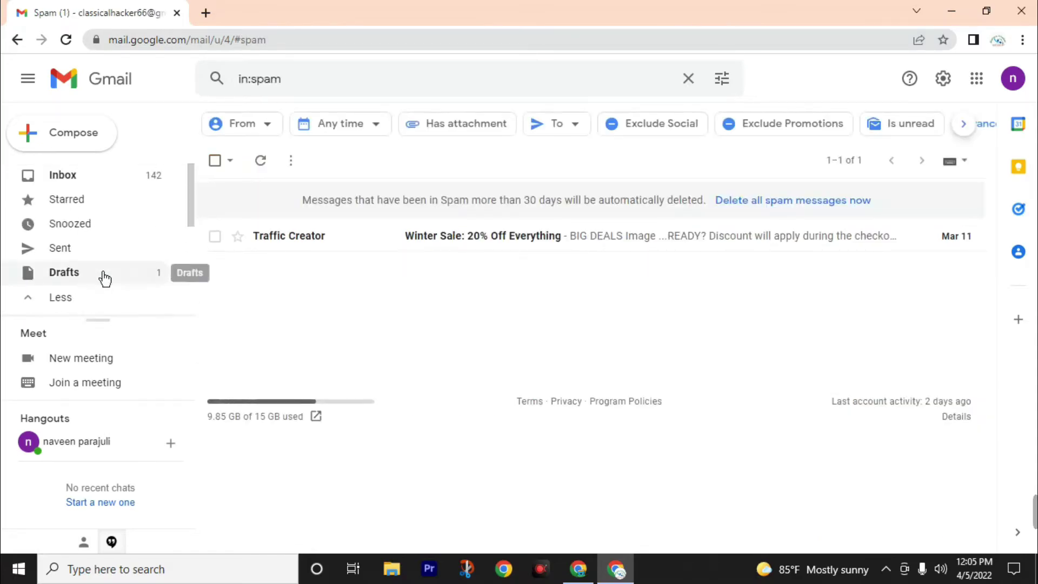
left_click(86, 178)
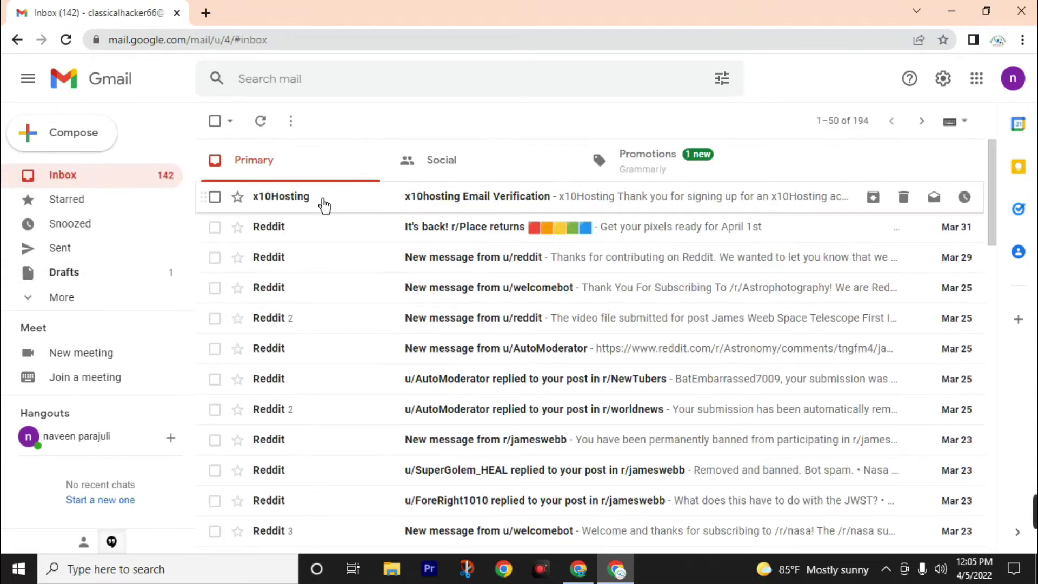
Open the x10hosting Email Verification message and follow its account verification link.
left_click(332, 205)
scroll(378, 259, "down", 4)
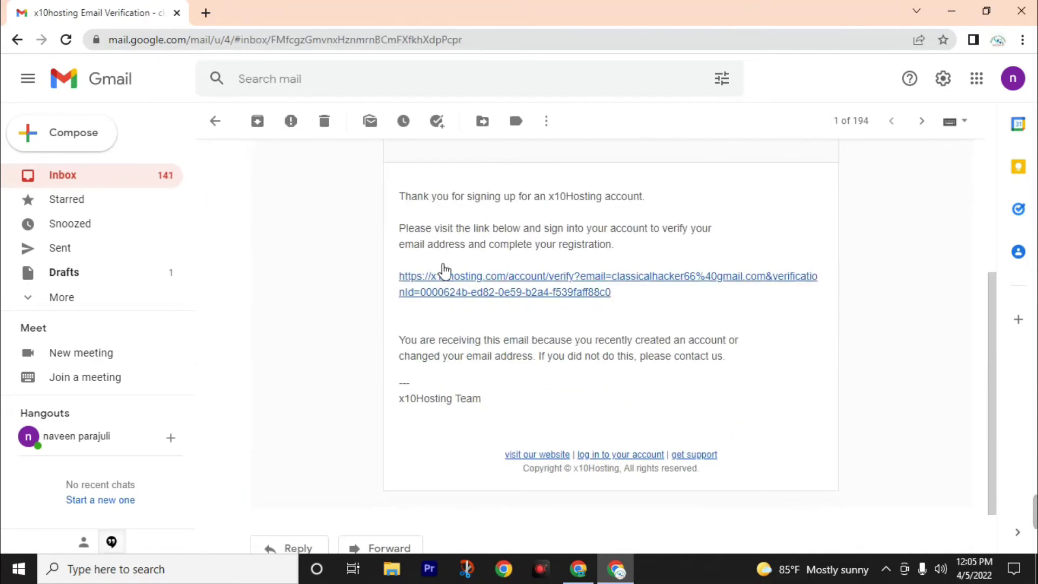
left_click(464, 286)
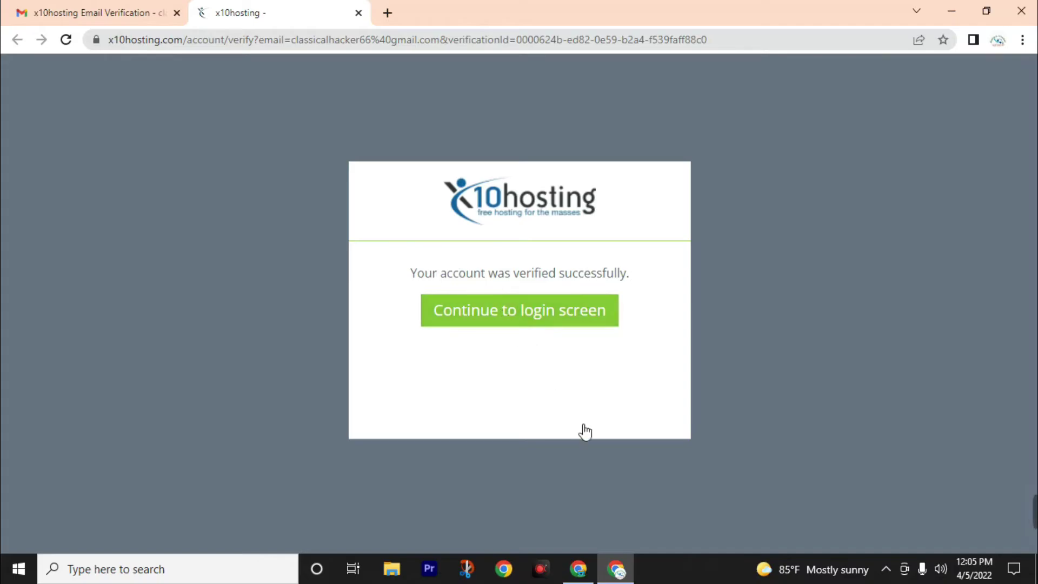
Continue to the x10hosting login screen and log in with the account e-mail, keeping Remember me on.
left_click(578, 570)
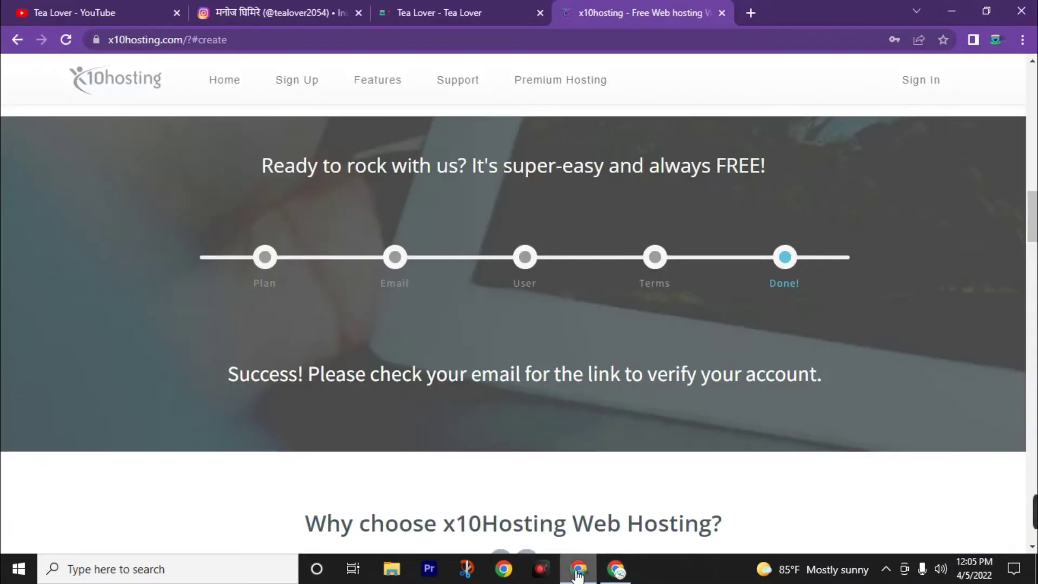
left_click(616, 571)
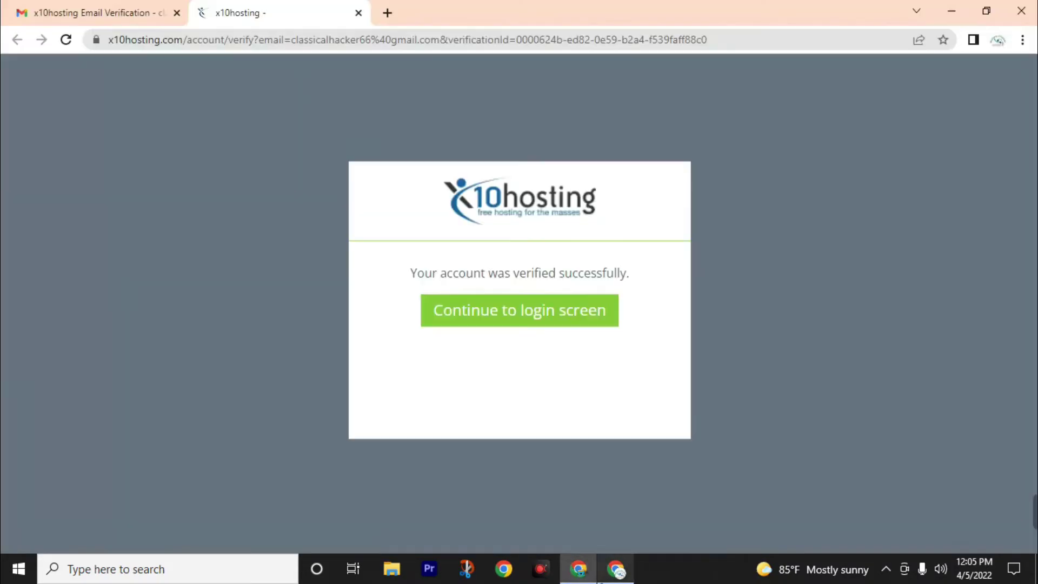
left_click(486, 308)
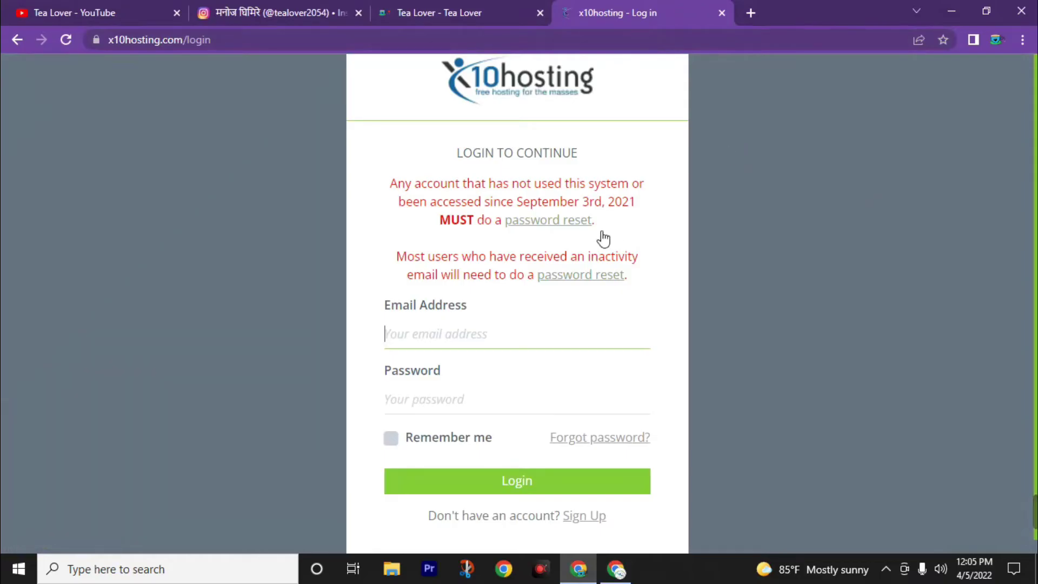
left_click(459, 334)
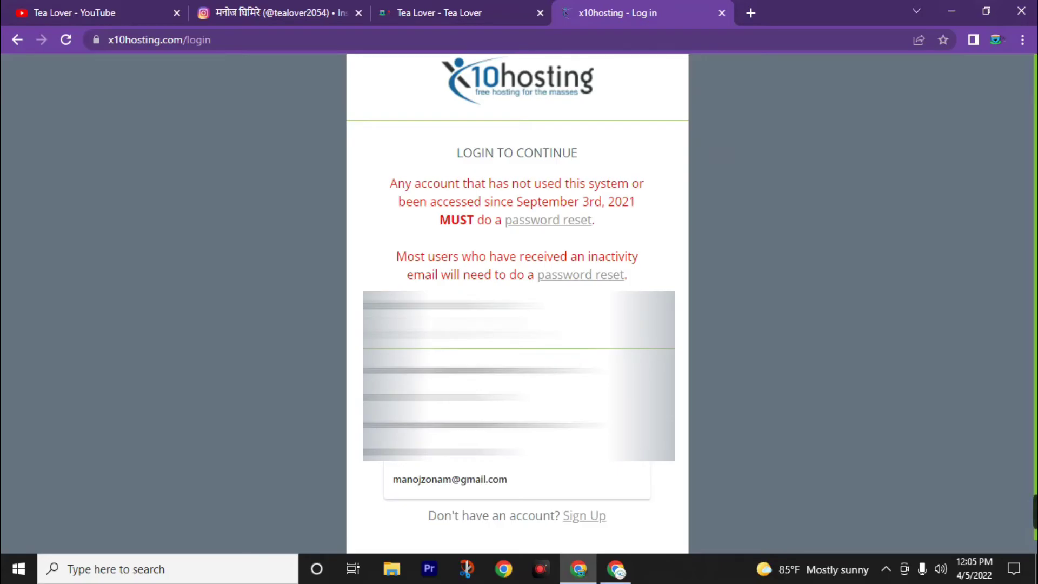
left_click(449, 479)
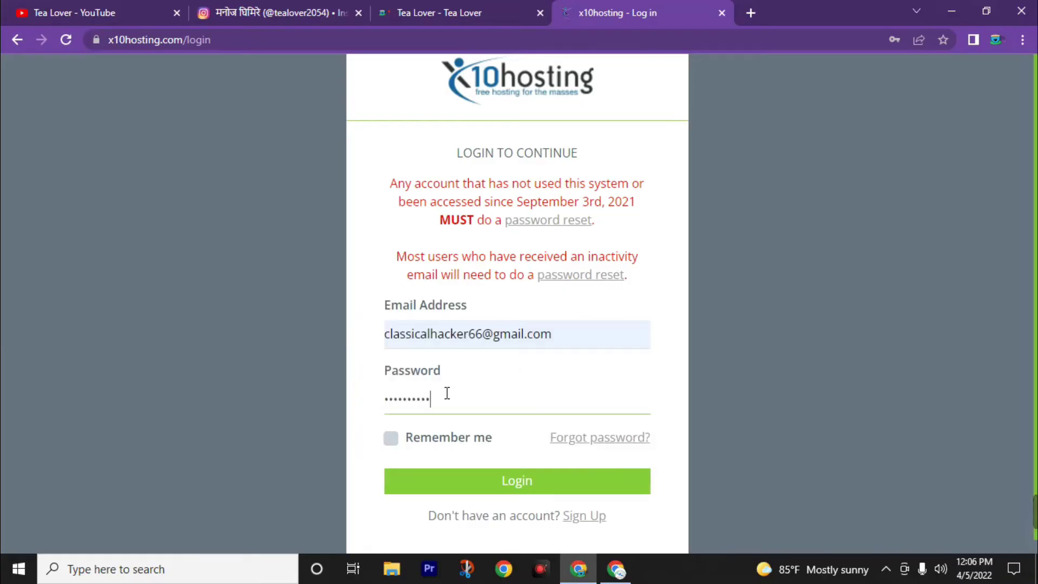
left_click(391, 440)
left_click(547, 490)
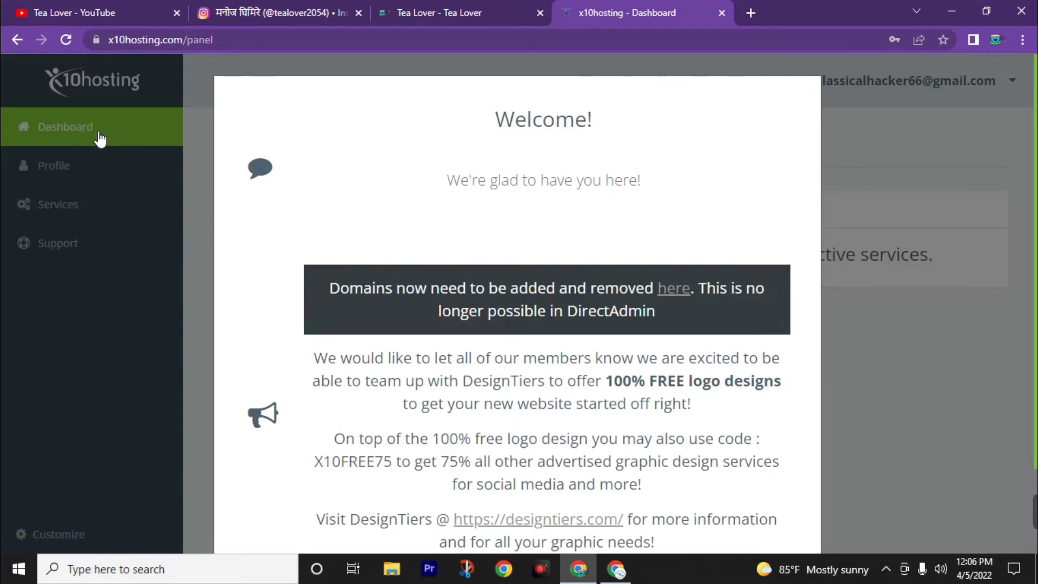
Close the Welcome announcement and start adding a new hosting service.
scroll(400, 365, "down", 2)
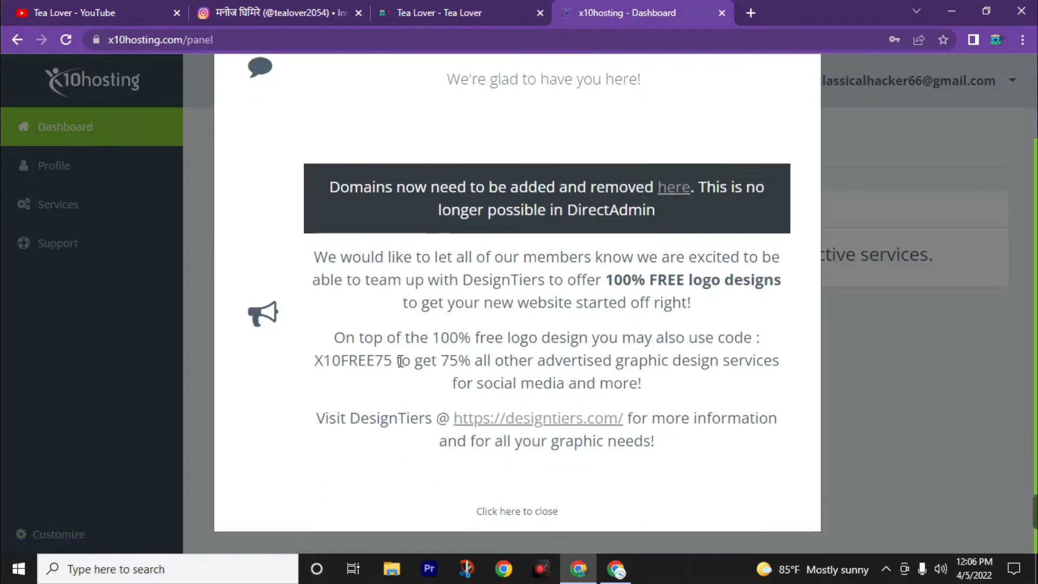
left_click(496, 410)
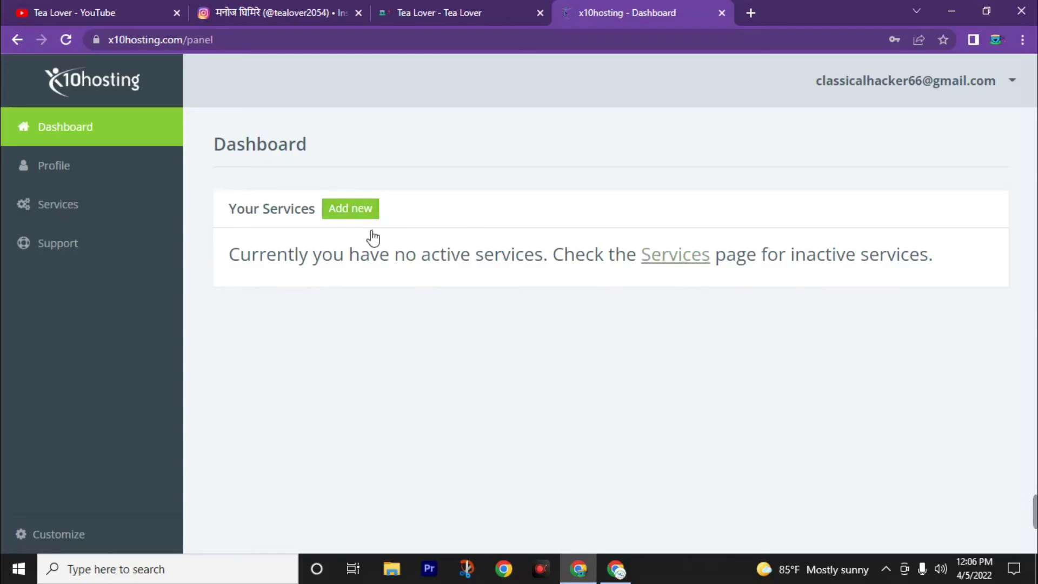
left_click(351, 213)
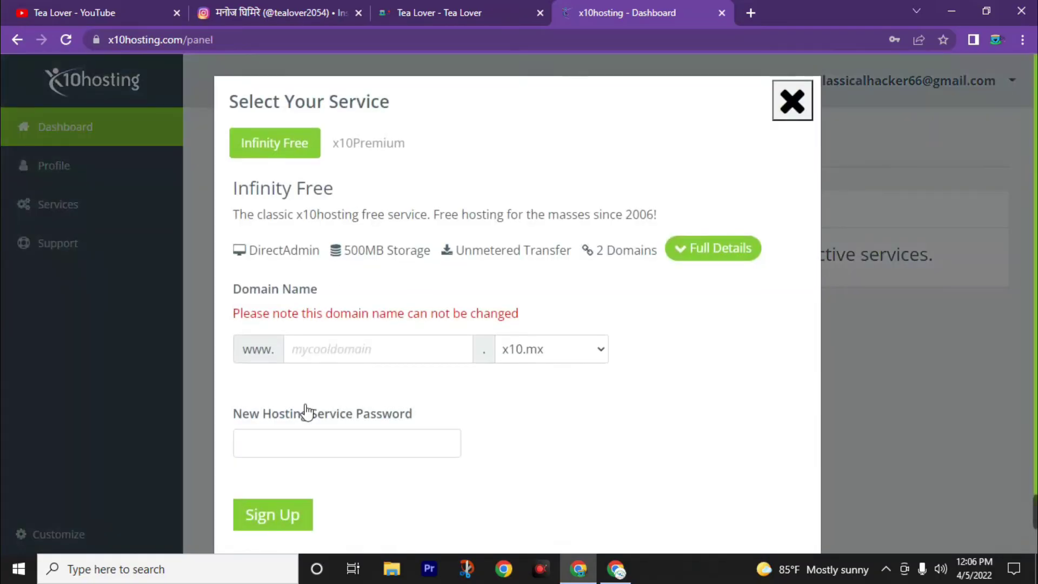
Sign up for free hosting on tealover.x10.mx with a hosting password.
left_click(348, 353)
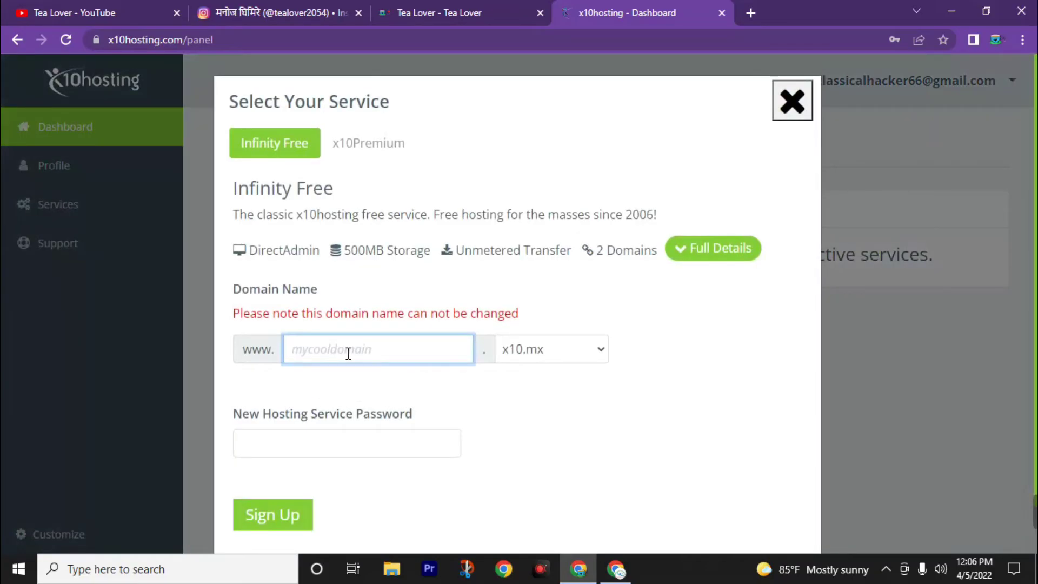
type("tealover")
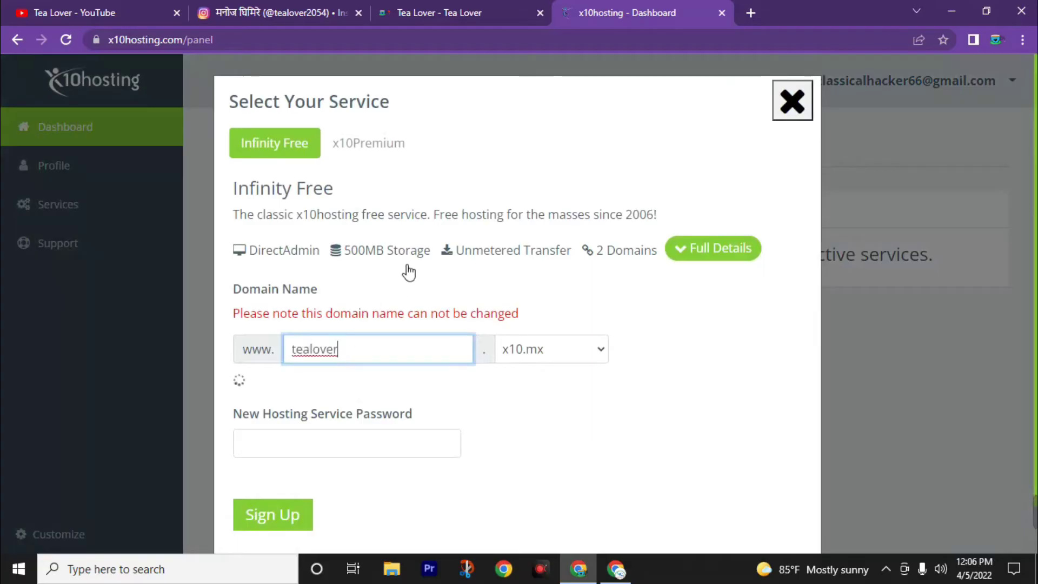
scroll(487, 313, "down", 1)
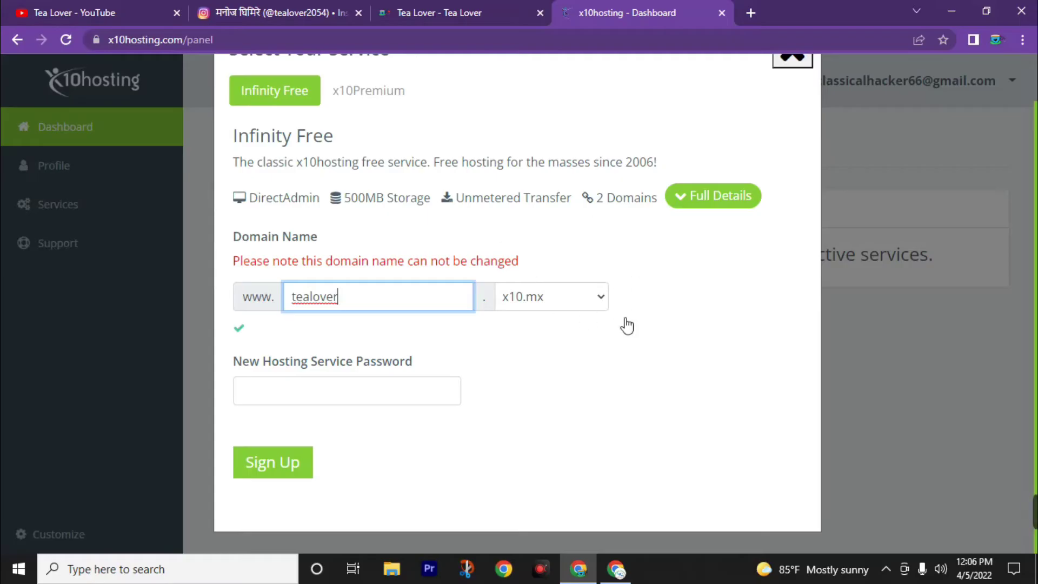
left_click(331, 396)
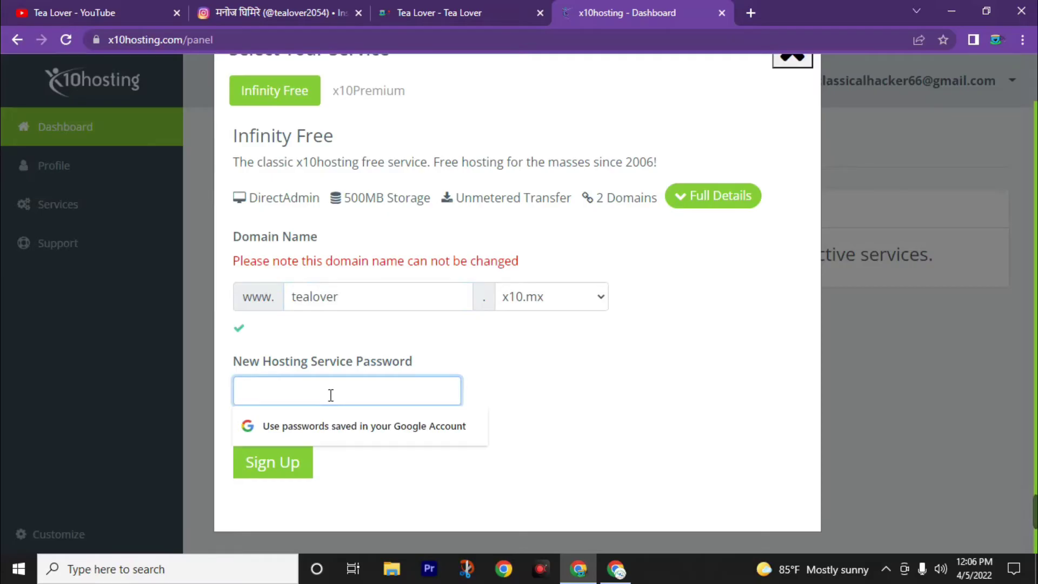
type("t")
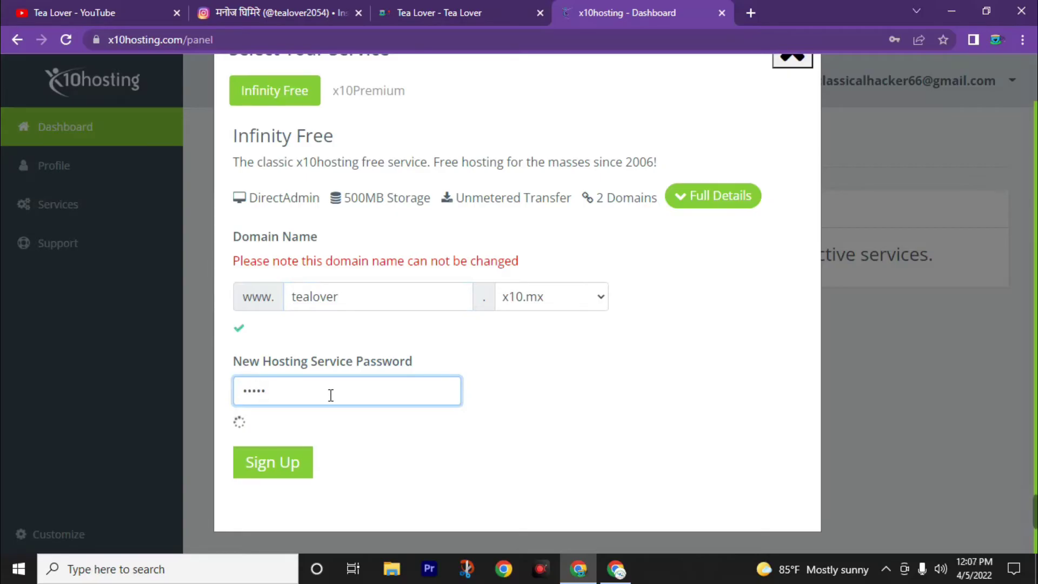
type("****")
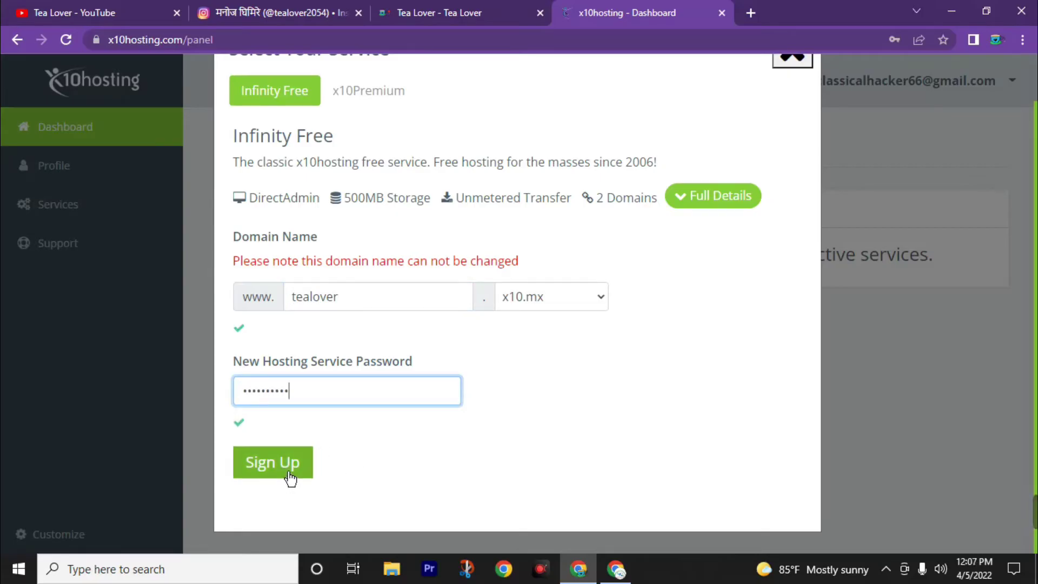
left_click(290, 478)
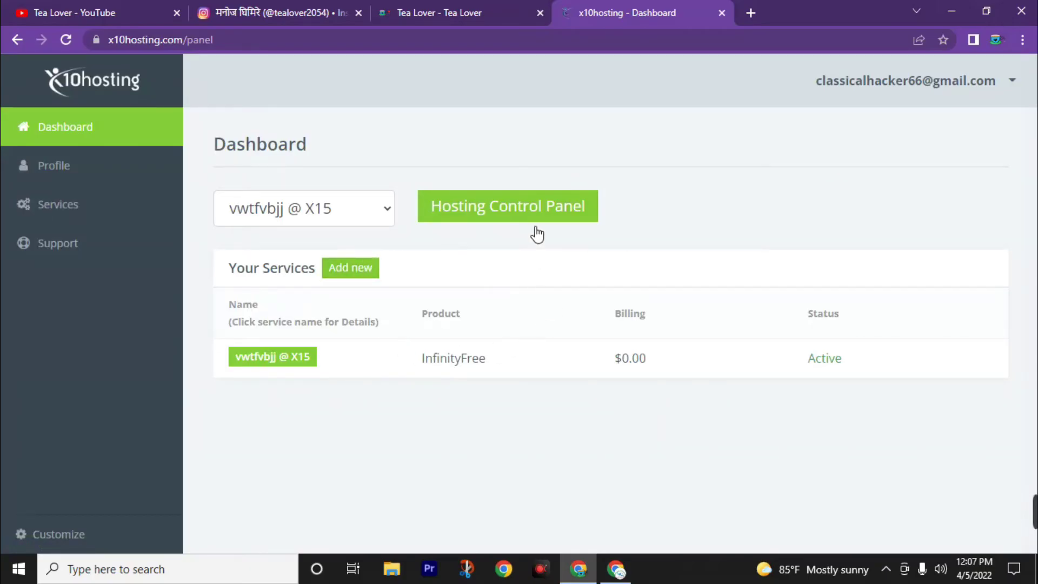
Open DirectAdmin's Modify tealover.x10.mx page and bring up the domain link's context menu.
left_click(510, 218)
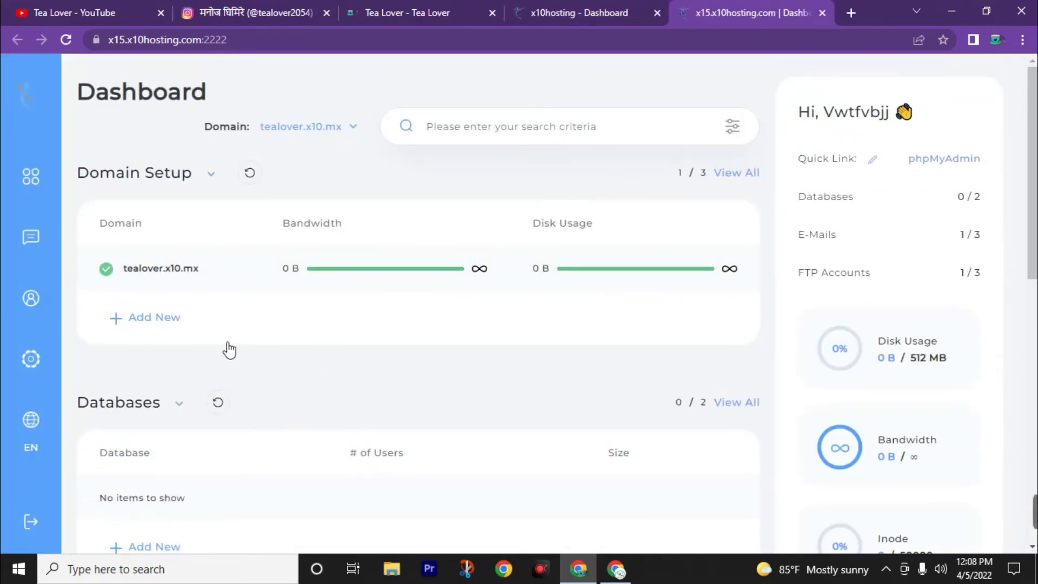
left_click(151, 270)
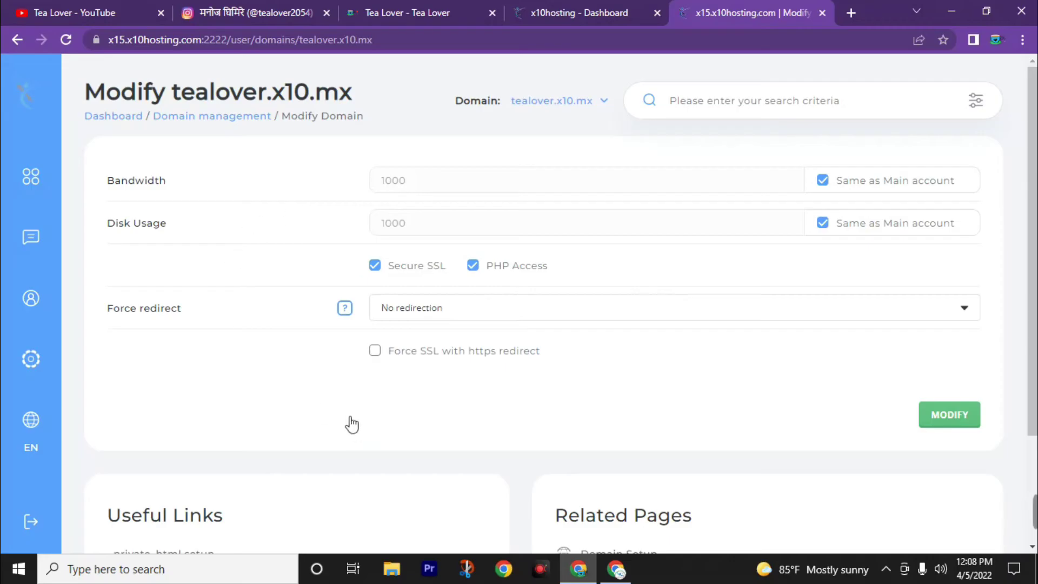
left_click(551, 101)
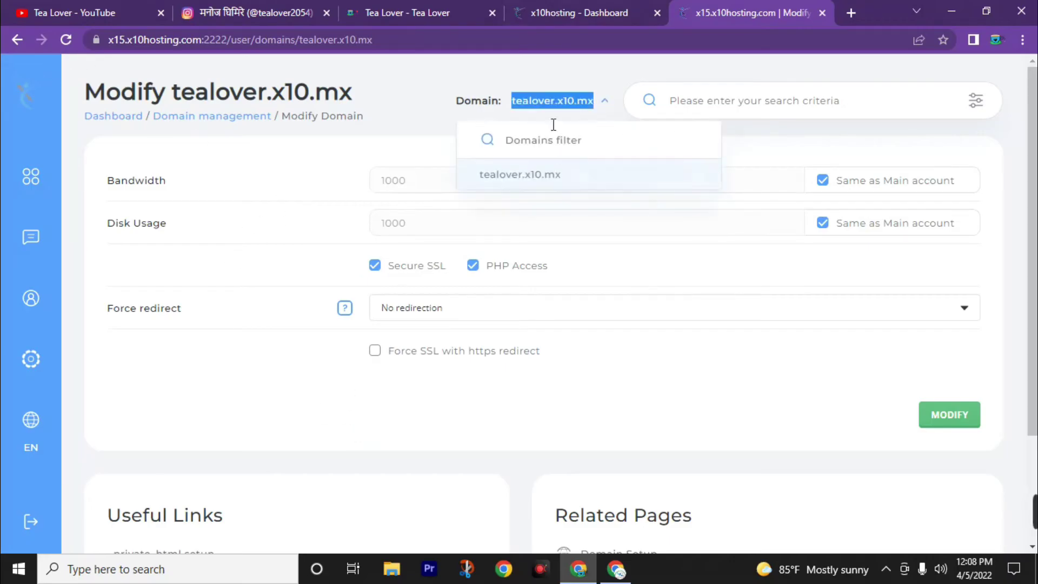
right_click(569, 106)
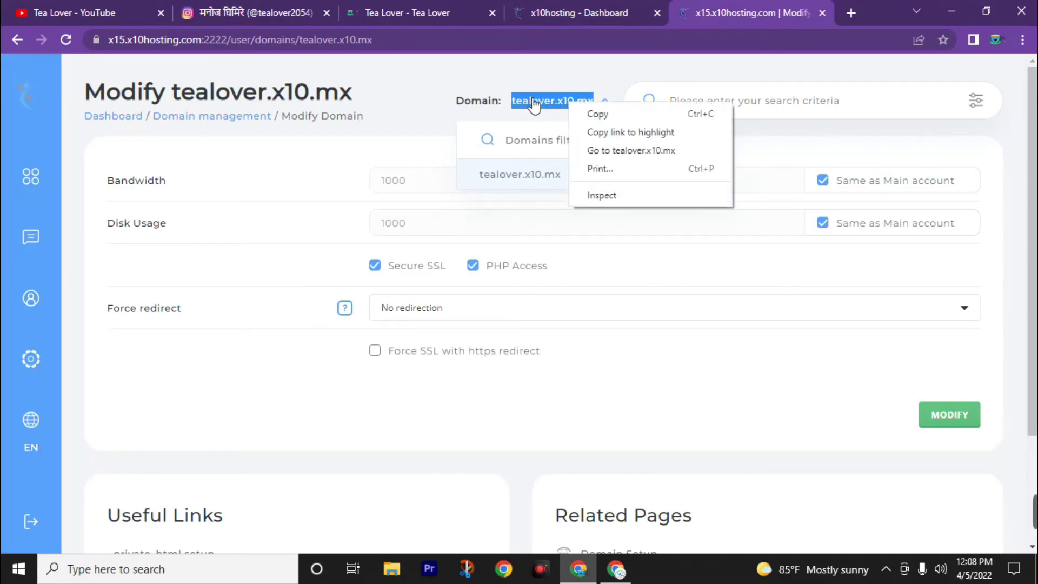
View tealover.x10.mx in a new tab, then close it to return to DirectAdmin.
left_click(613, 151)
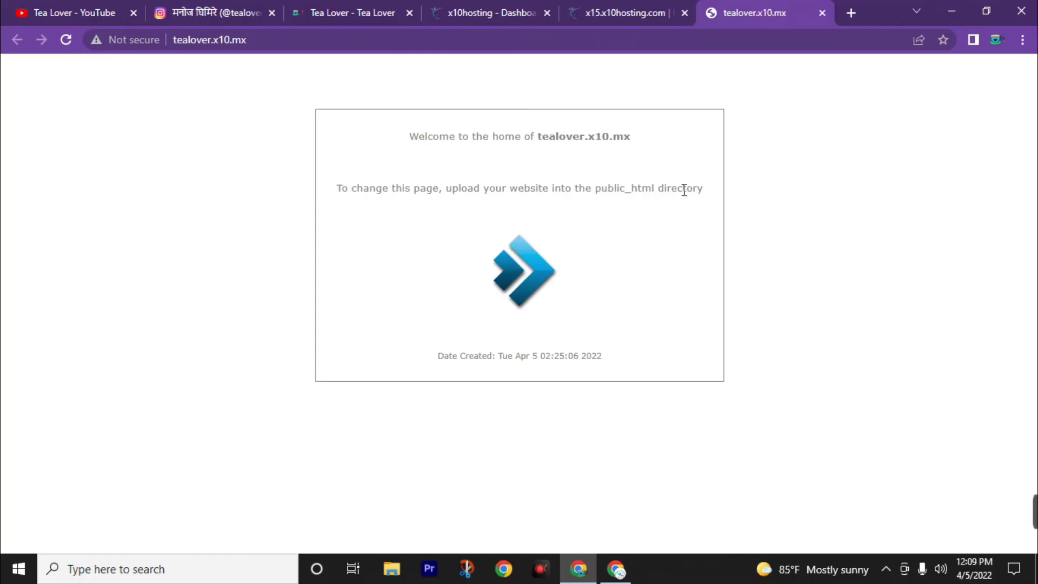
left_click(822, 13)
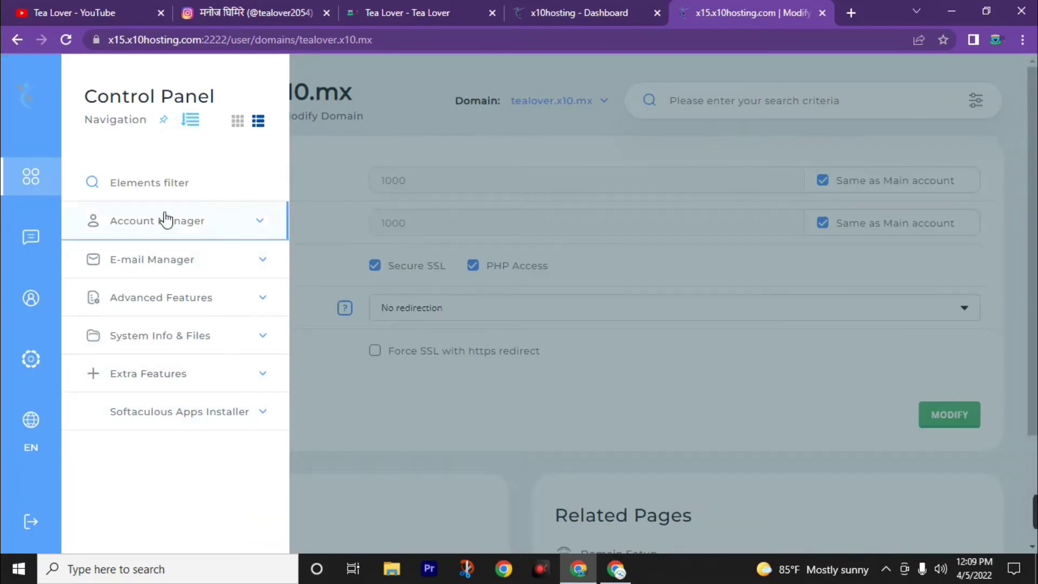
Find Softaculous Auto Installer through the 'soft' filter and start a WordPress install.
type("soft")
left_click(170, 234)
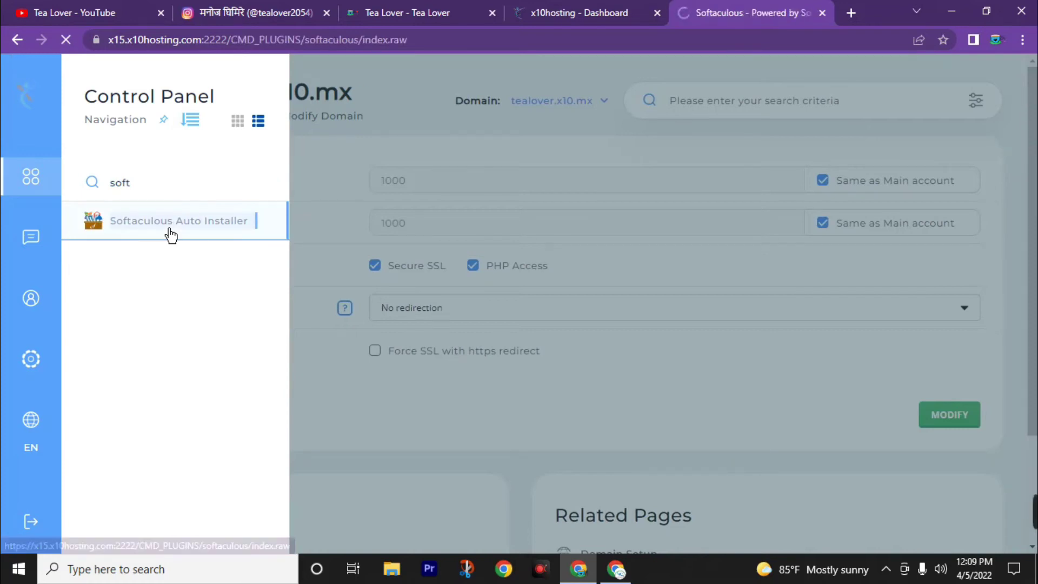
scroll(188, 244, "down", 3)
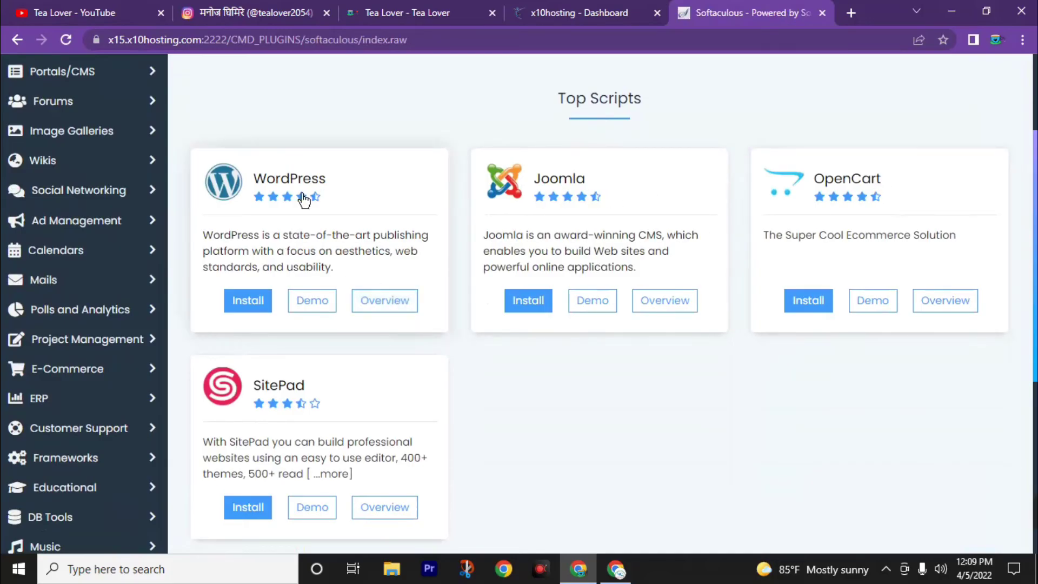
left_click(251, 310)
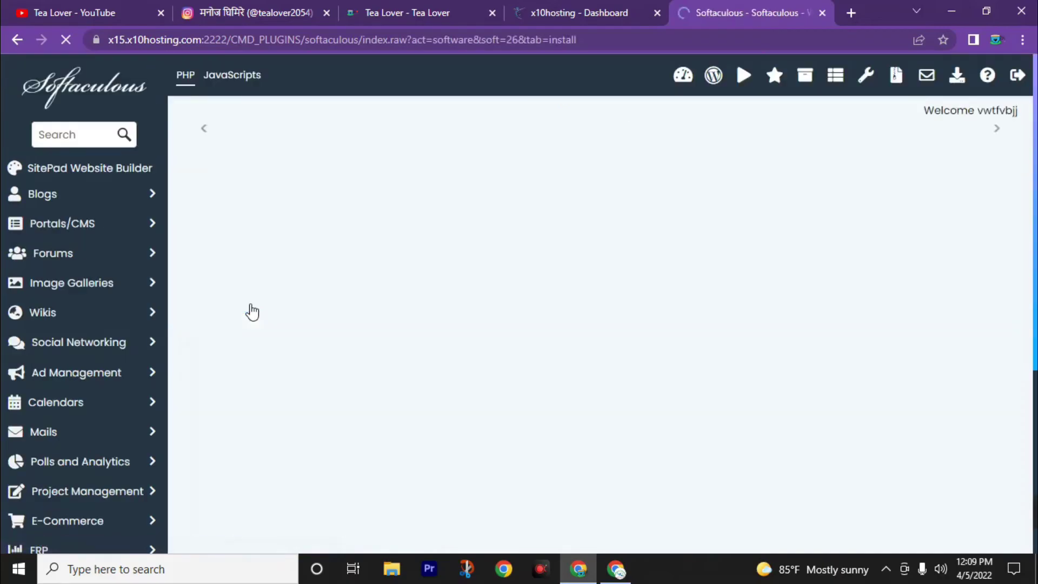
scroll(281, 318, "down", 3)
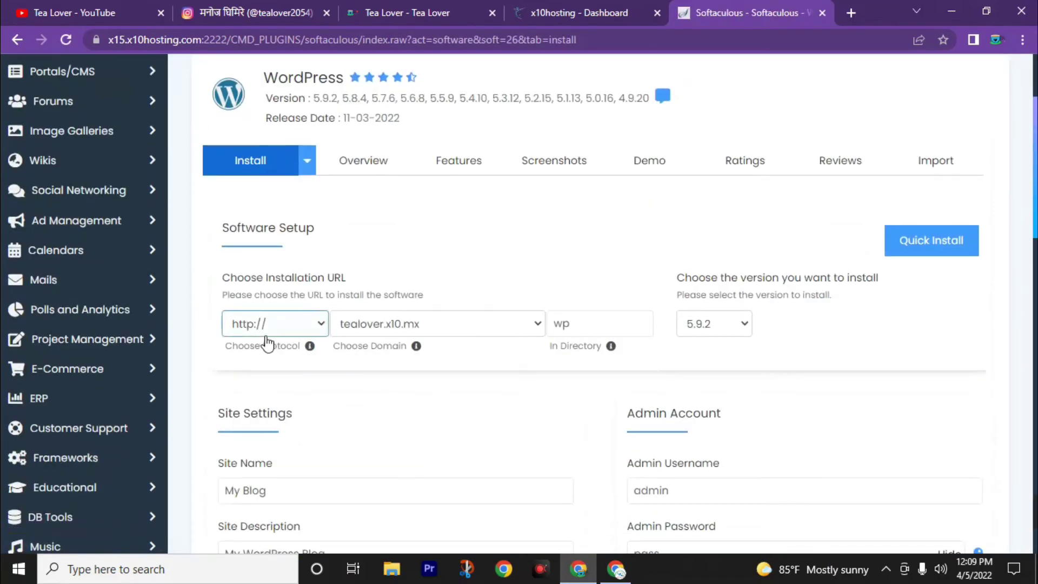
left_click(280, 336)
left_click(259, 364)
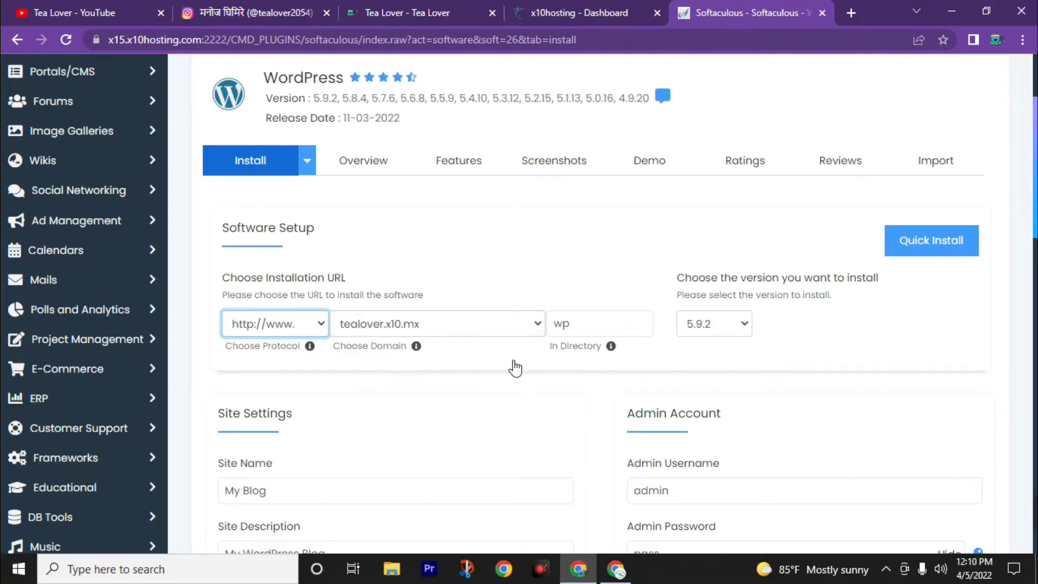
Keep the suggested Admin username, select the default admin password, and launch the installation.
scroll(505, 375, "down", 4)
left_click(710, 254)
key("Down")
key("Tab")
left_click_drag(730, 327, 599, 333)
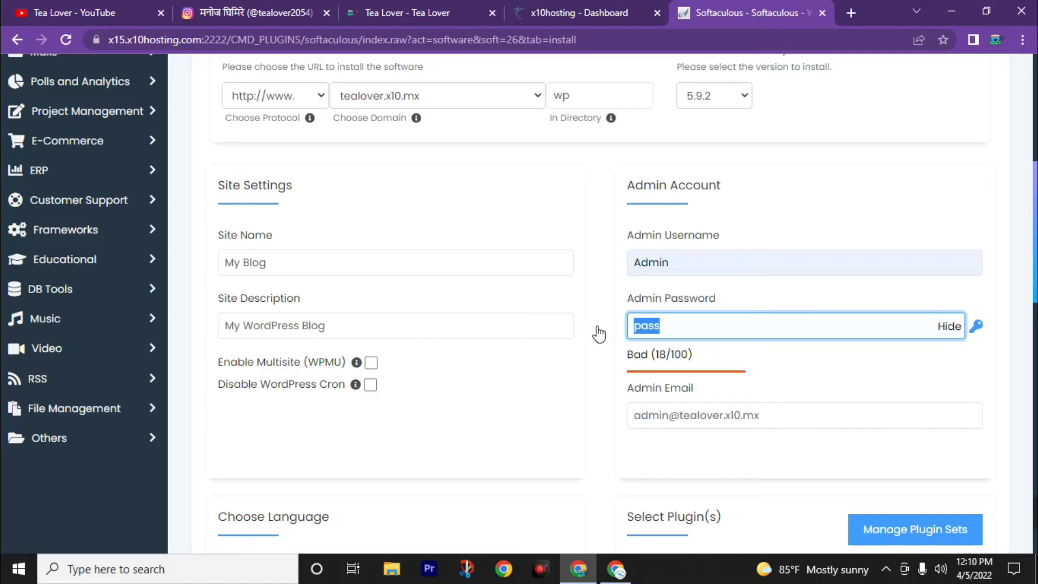
scroll(371, 382, "down", 10)
scroll(389, 394, "up", 3)
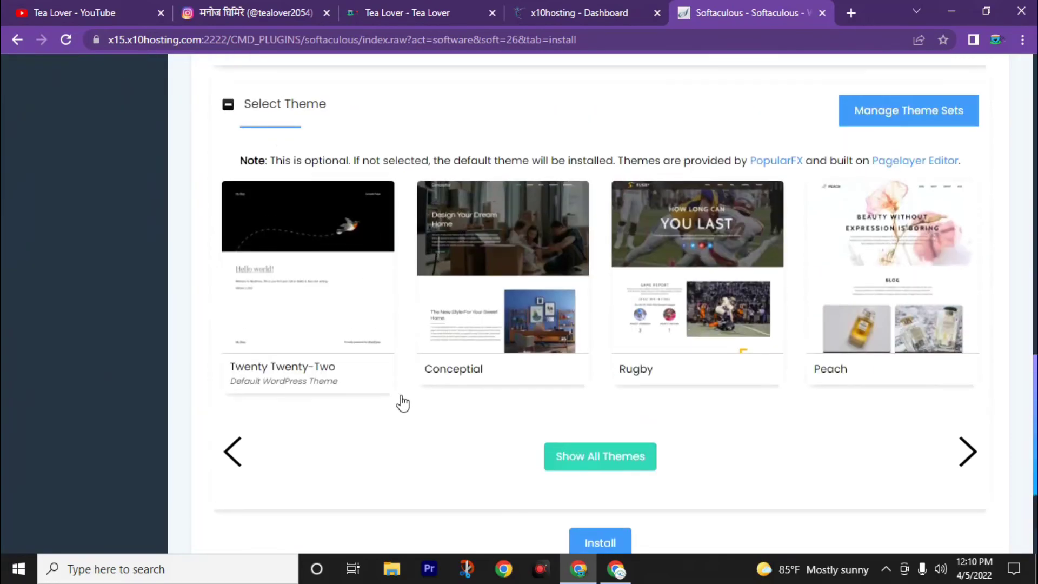
scroll(403, 402, "down", 3)
left_click(599, 347)
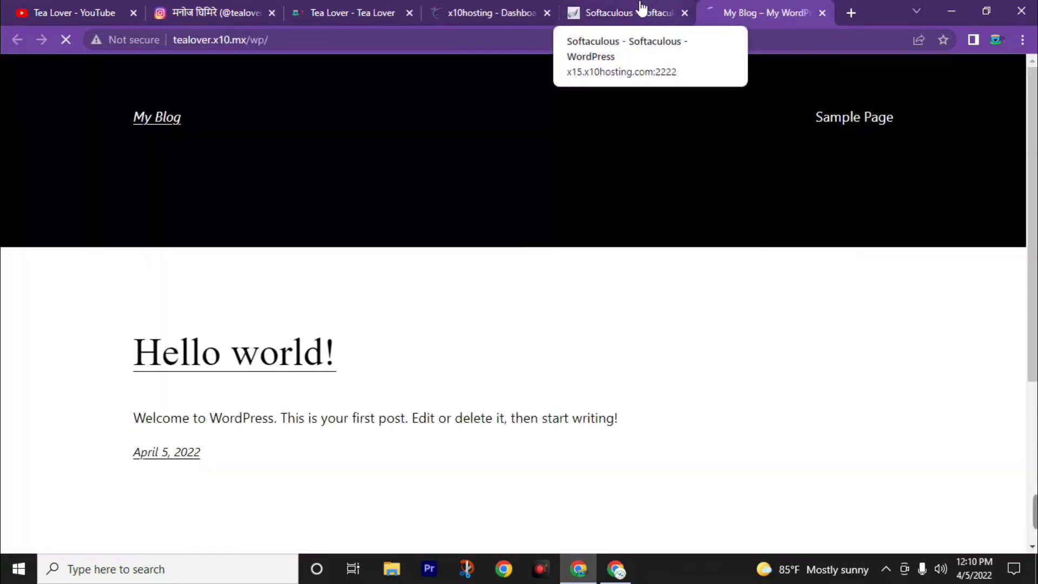
Scroll through the live My Blog site's Hello world! post, then return to the Softaculous results.
scroll(616, 402, "down", 3)
scroll(617, 402, "up", 4)
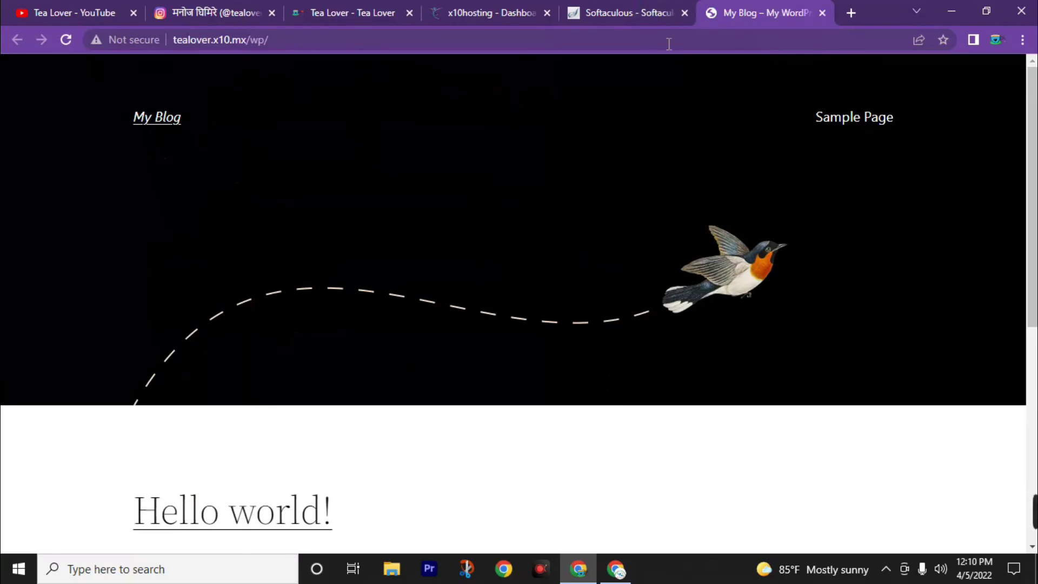
scroll(609, 162, "down", 5)
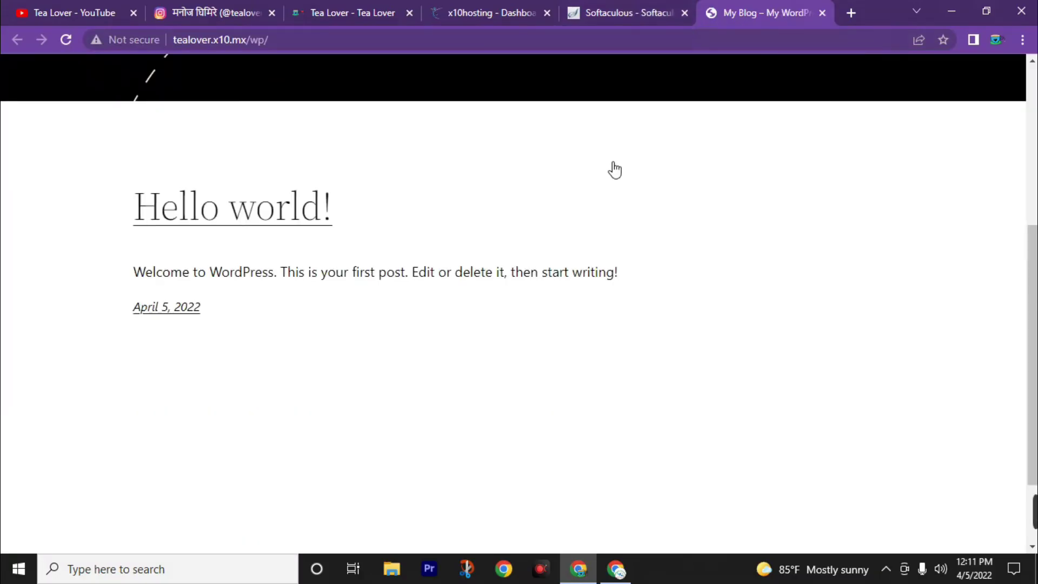
left_click(627, 11)
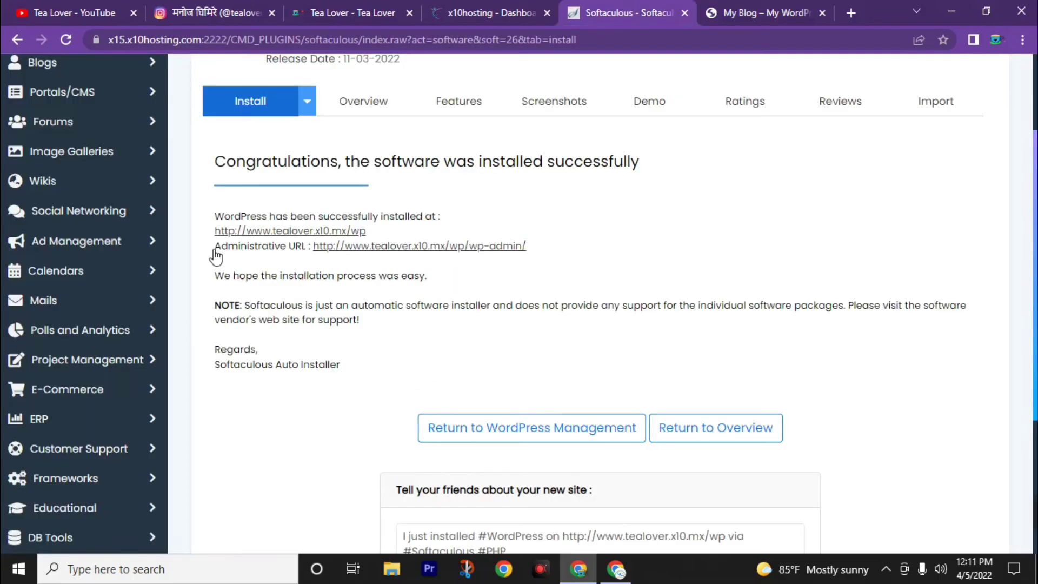